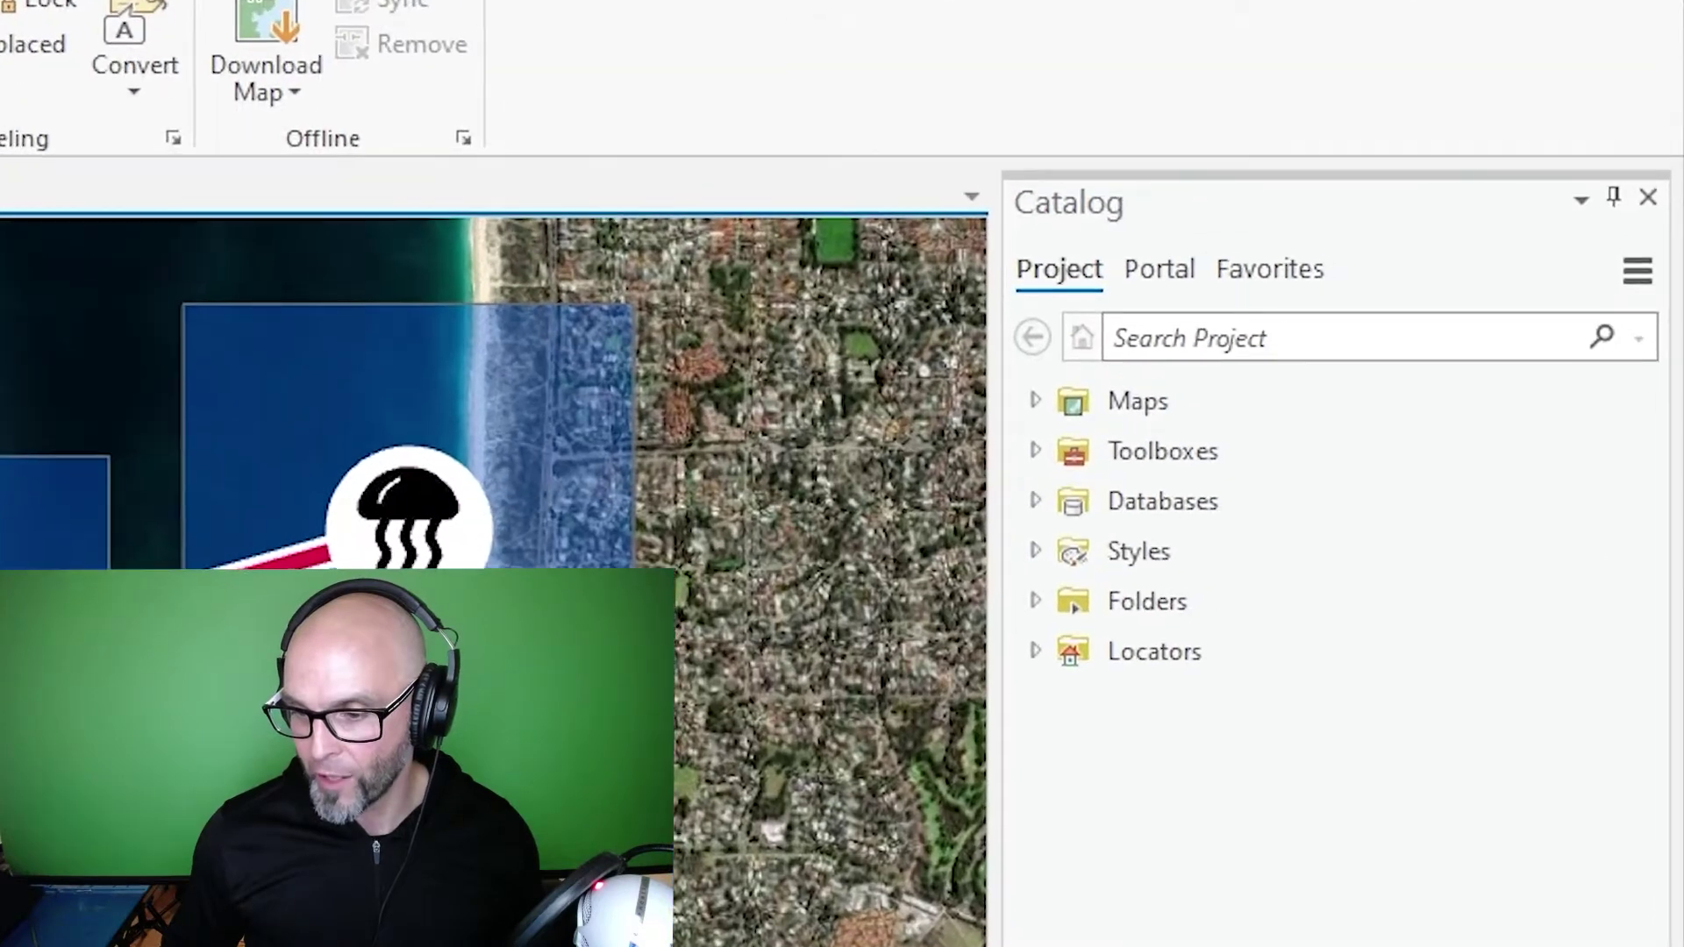
- Find and open the Generate Tessellation geoprocessing tool by searching 'tessel'
left_click(1437, 933)
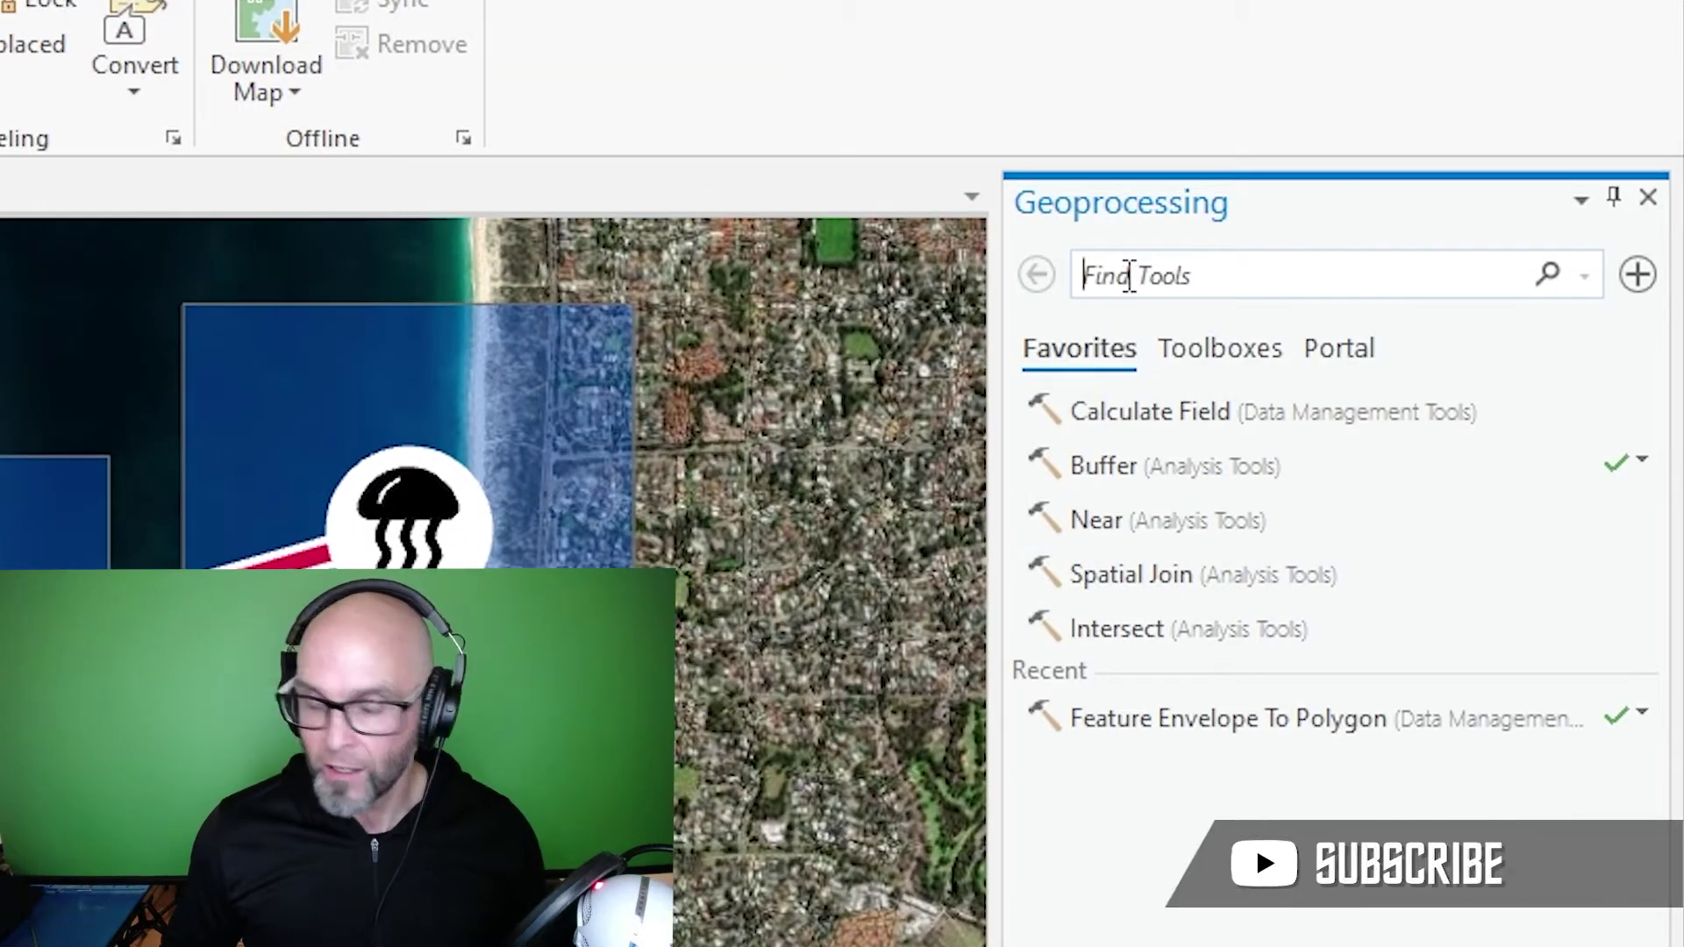
left_click(1136, 274)
type("tessel")
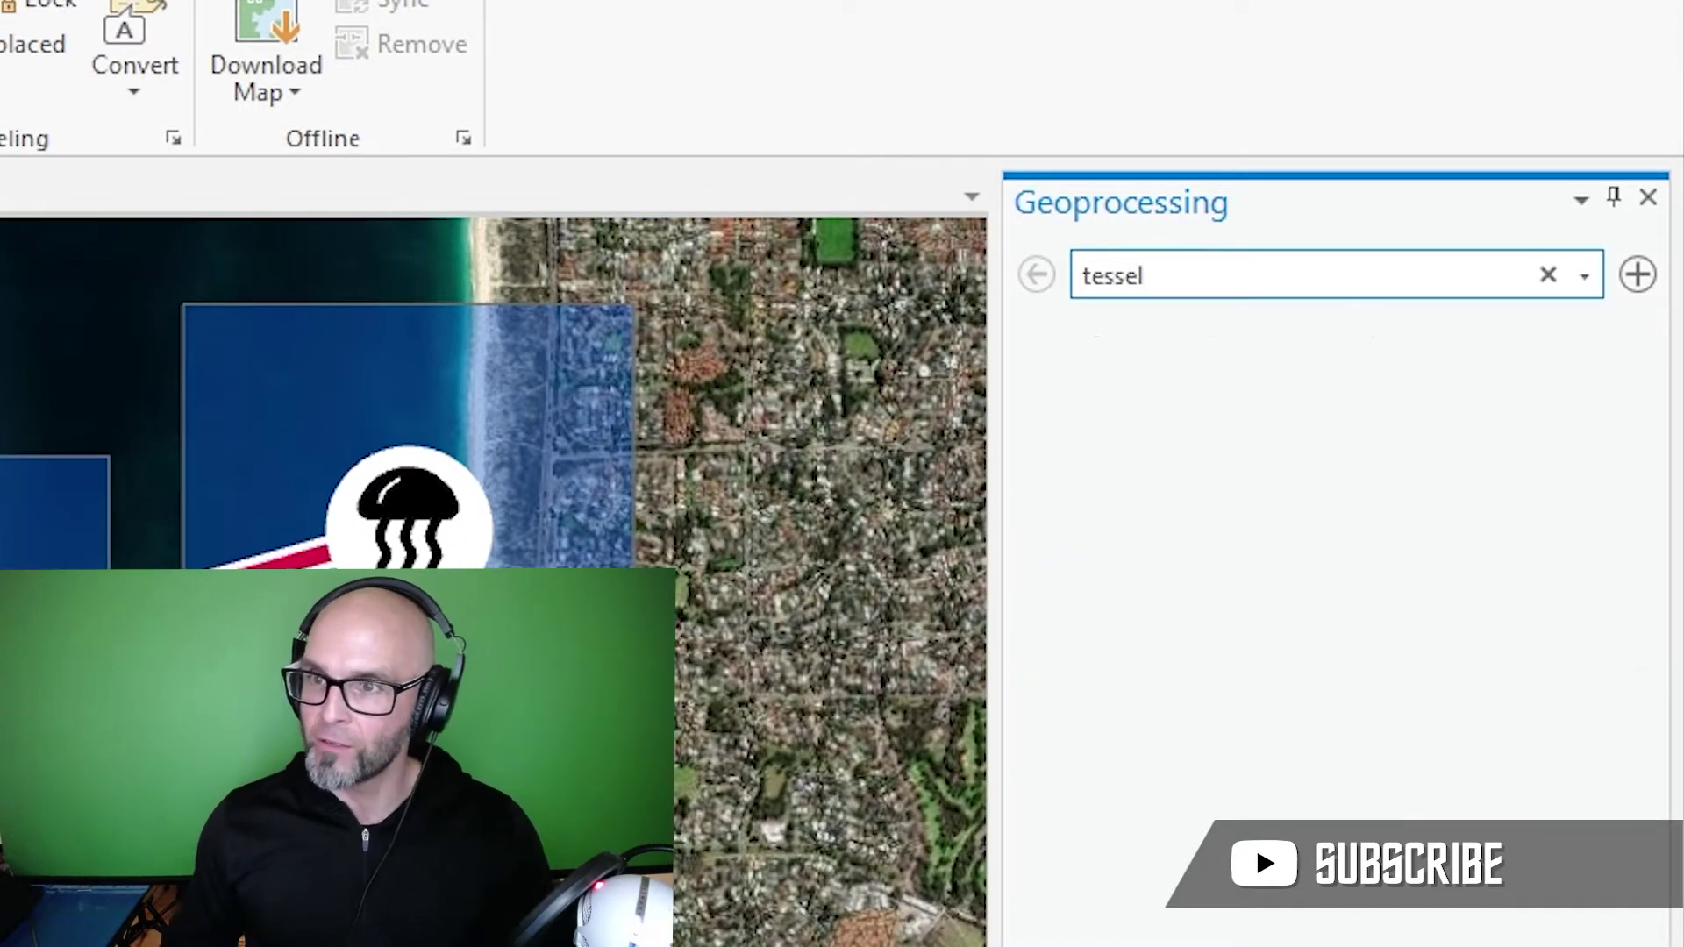
left_click(1133, 346)
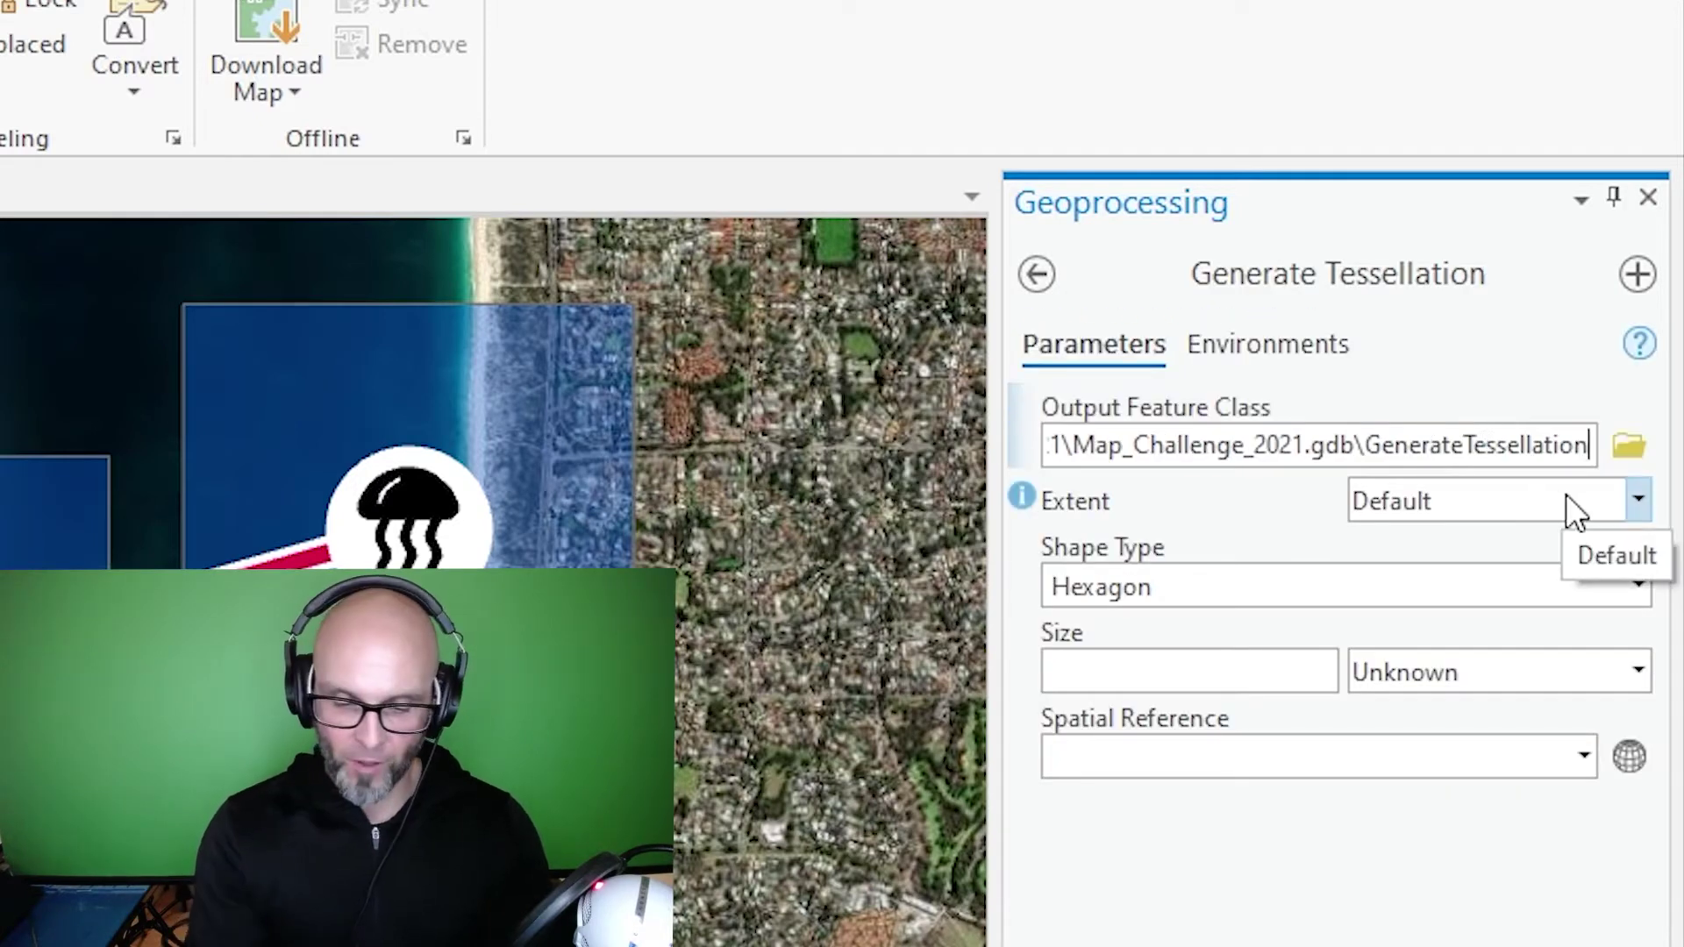
- Name the output GenerateTessellation_hexagon and set its extent to Current Display Extent
type("_hexagon")
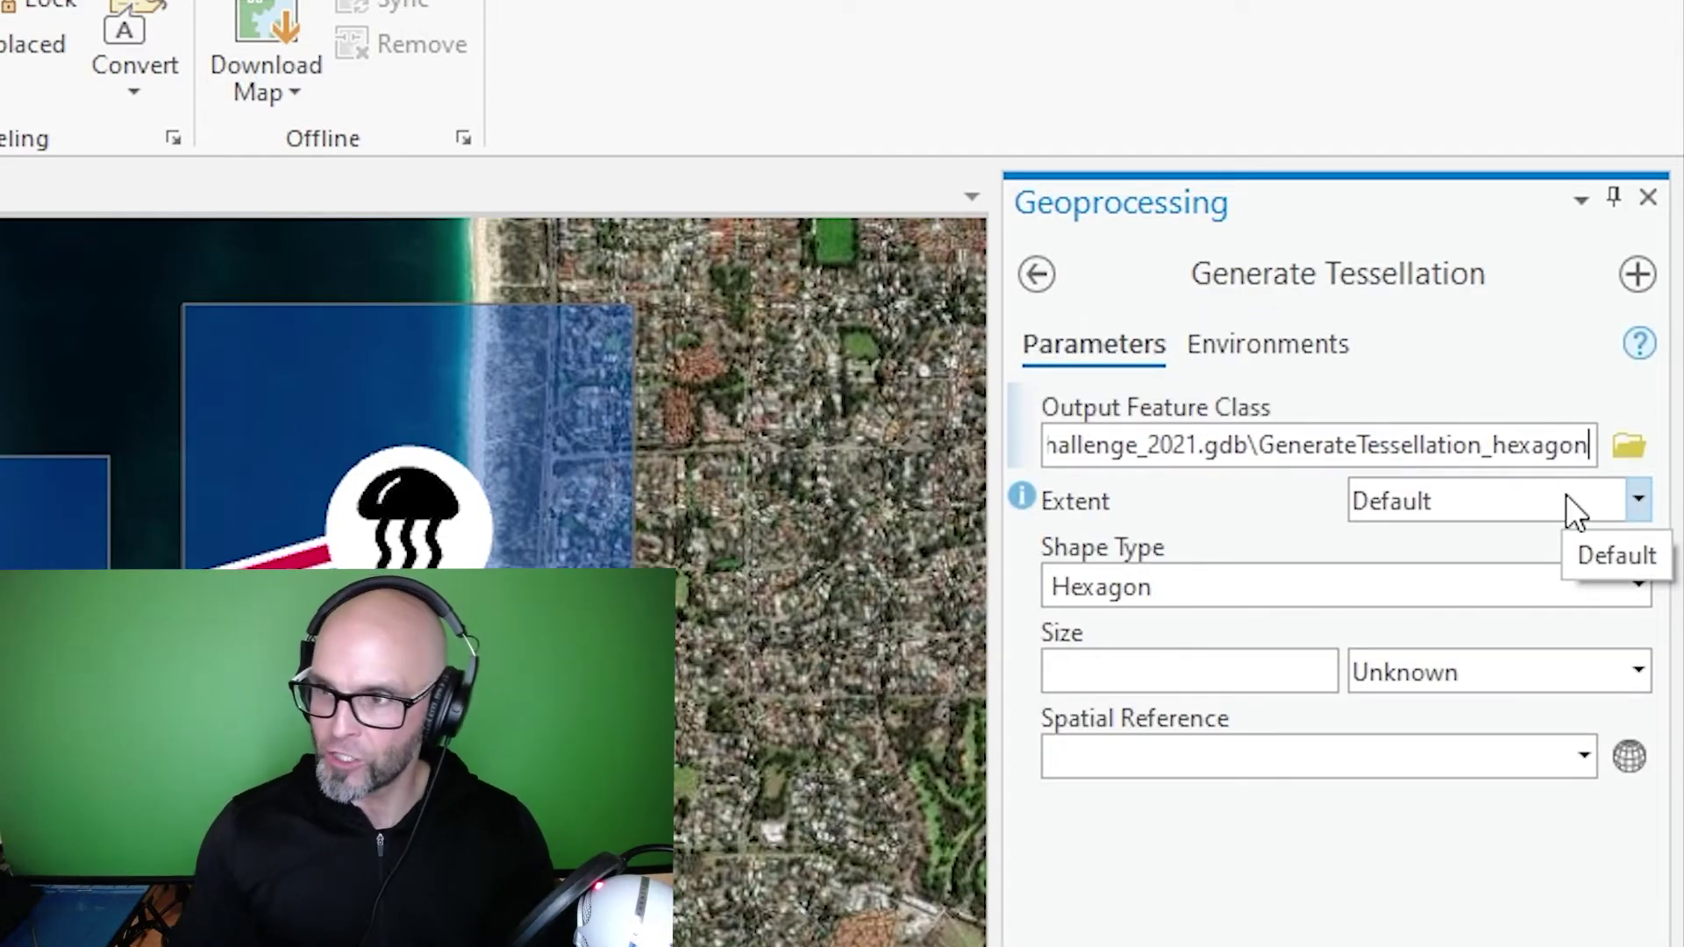
left_click(1638, 502)
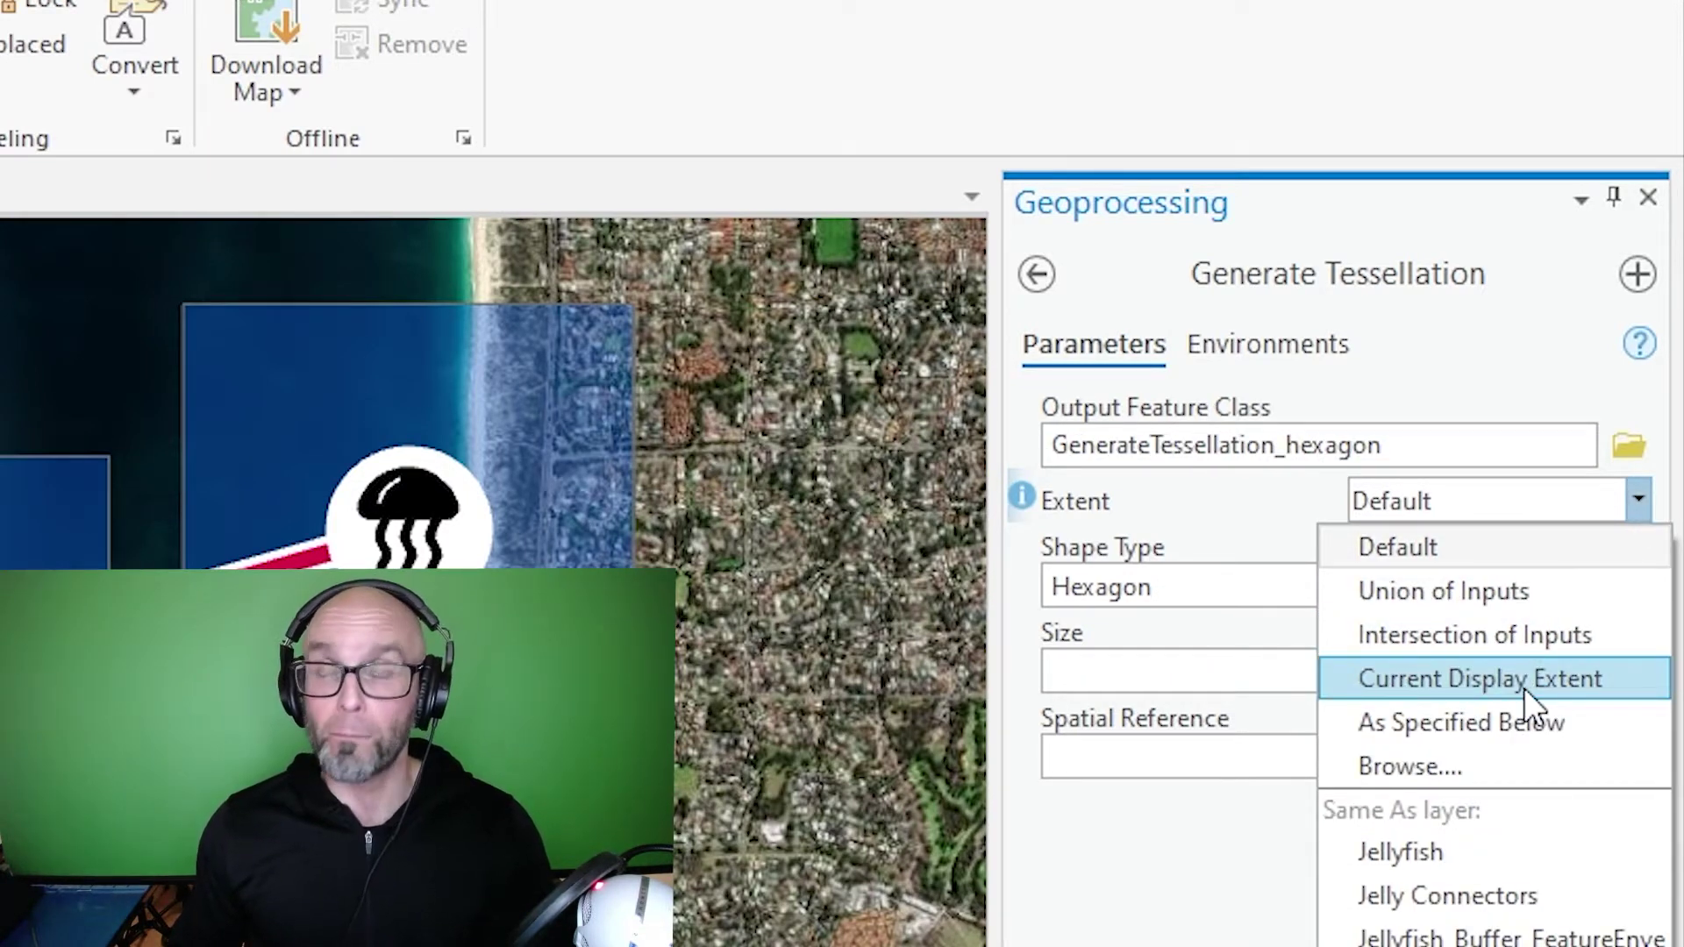
left_click(1524, 687)
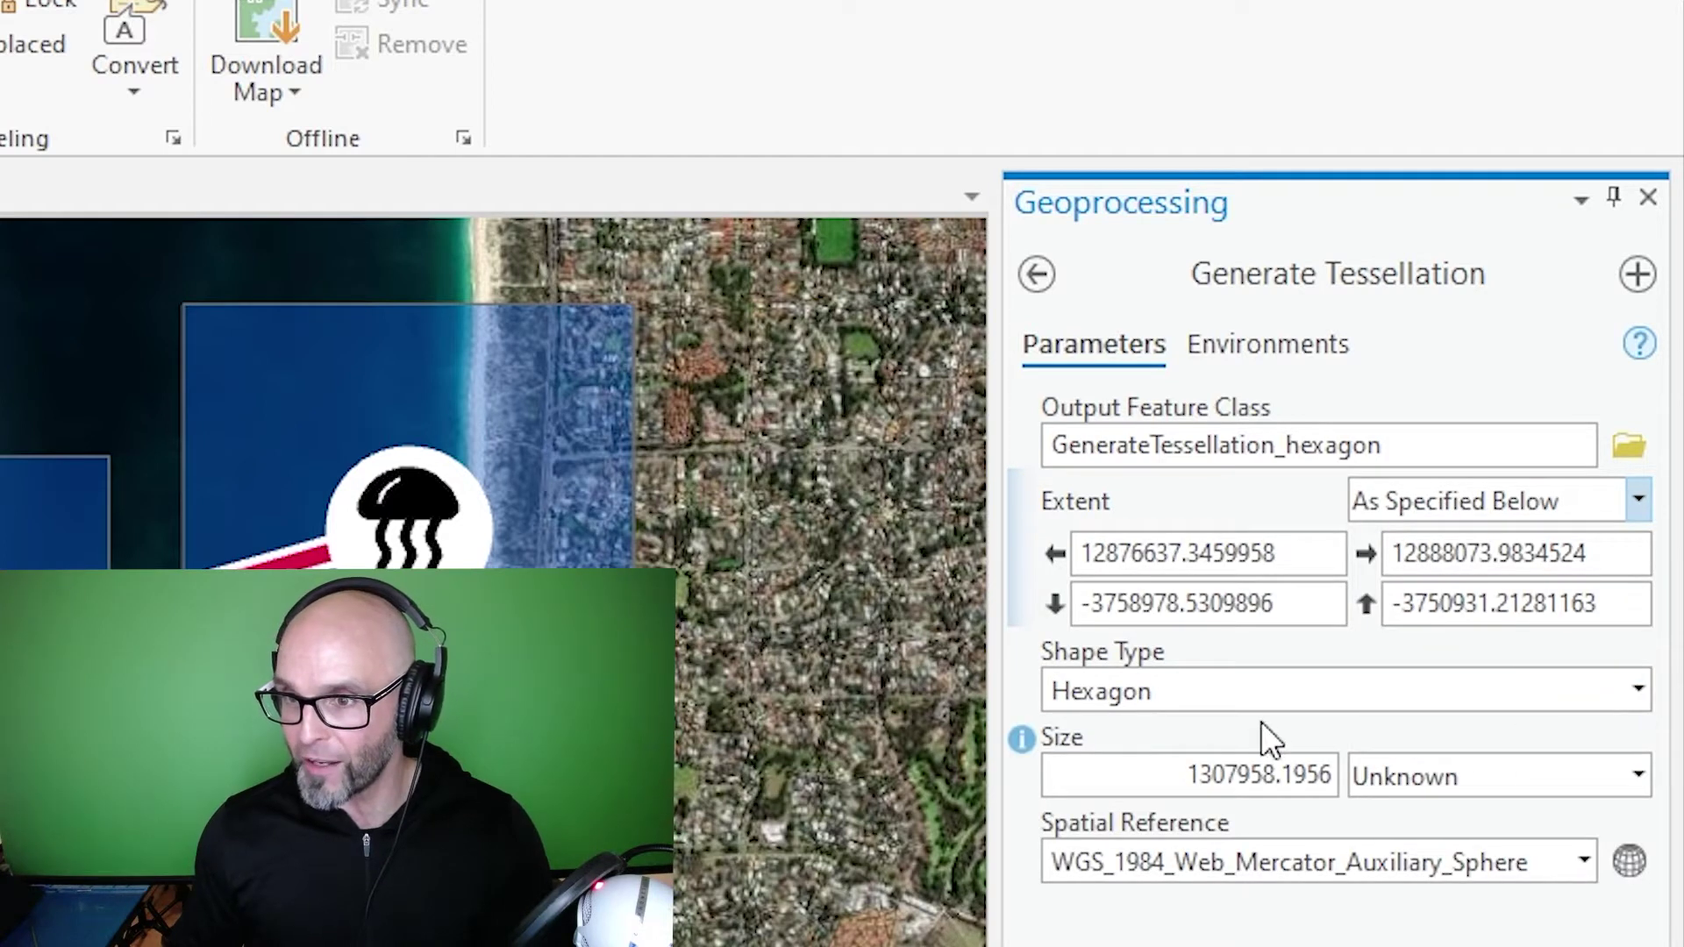
- Set the hexagon cell size to 0.25 Square Kilometers
left_click_drag(1176, 775, 1335, 777)
left_click(1639, 775)
left_click(1505, 818)
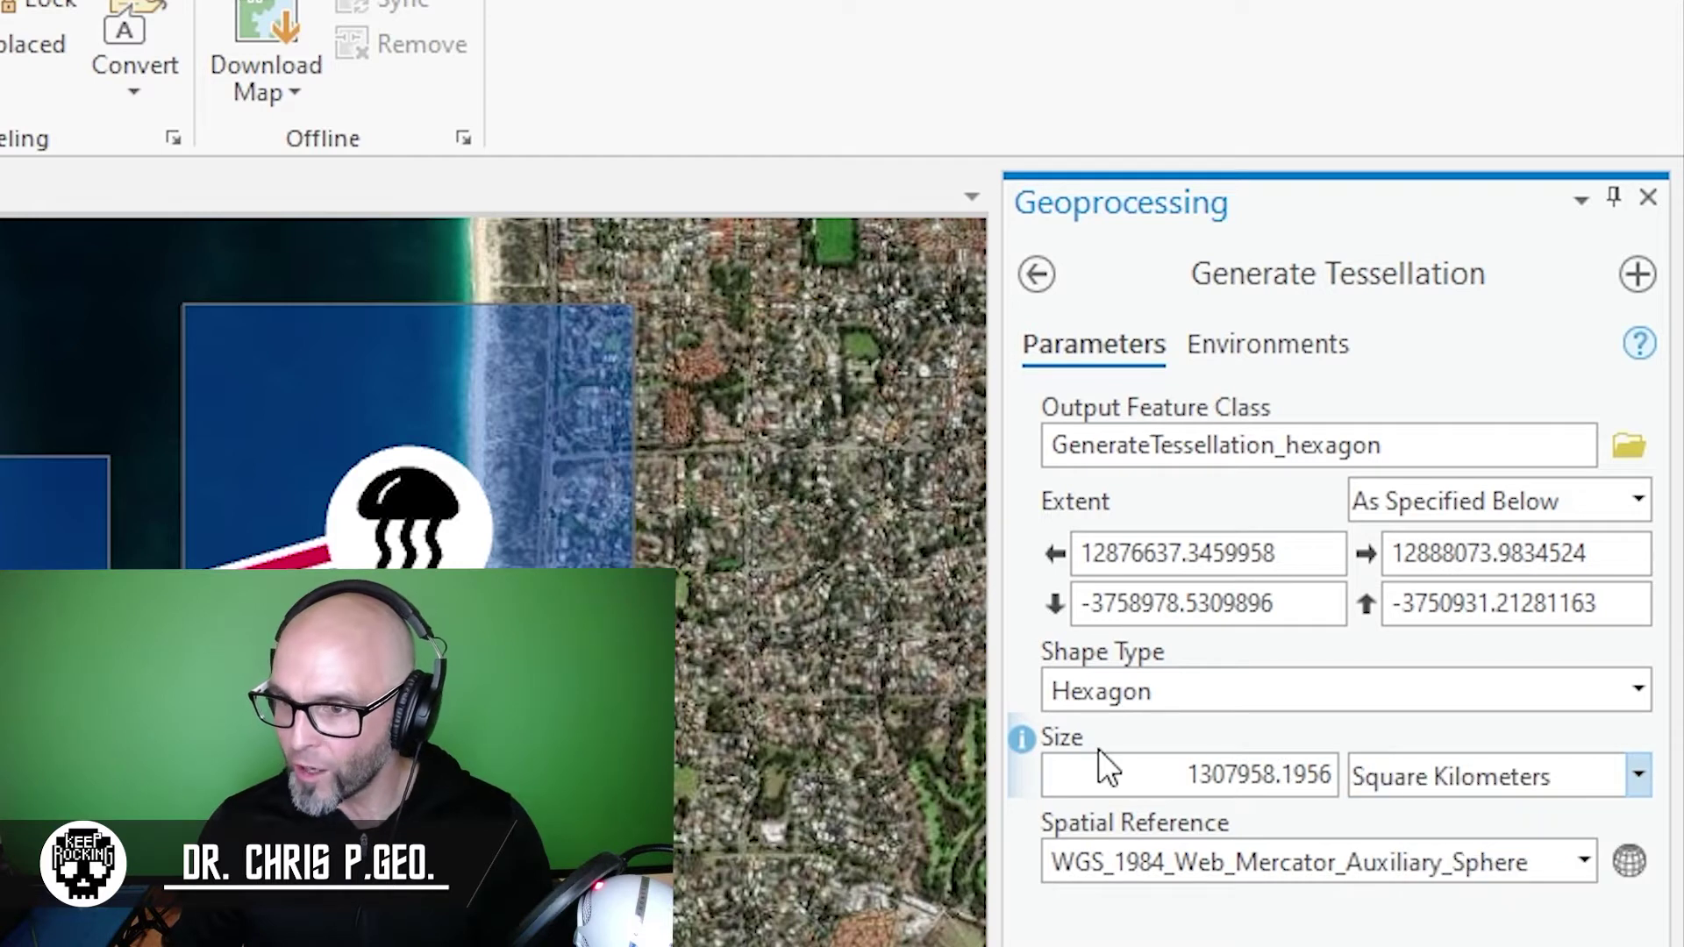
left_click_drag(1154, 775, 1317, 782)
left_click(1326, 779)
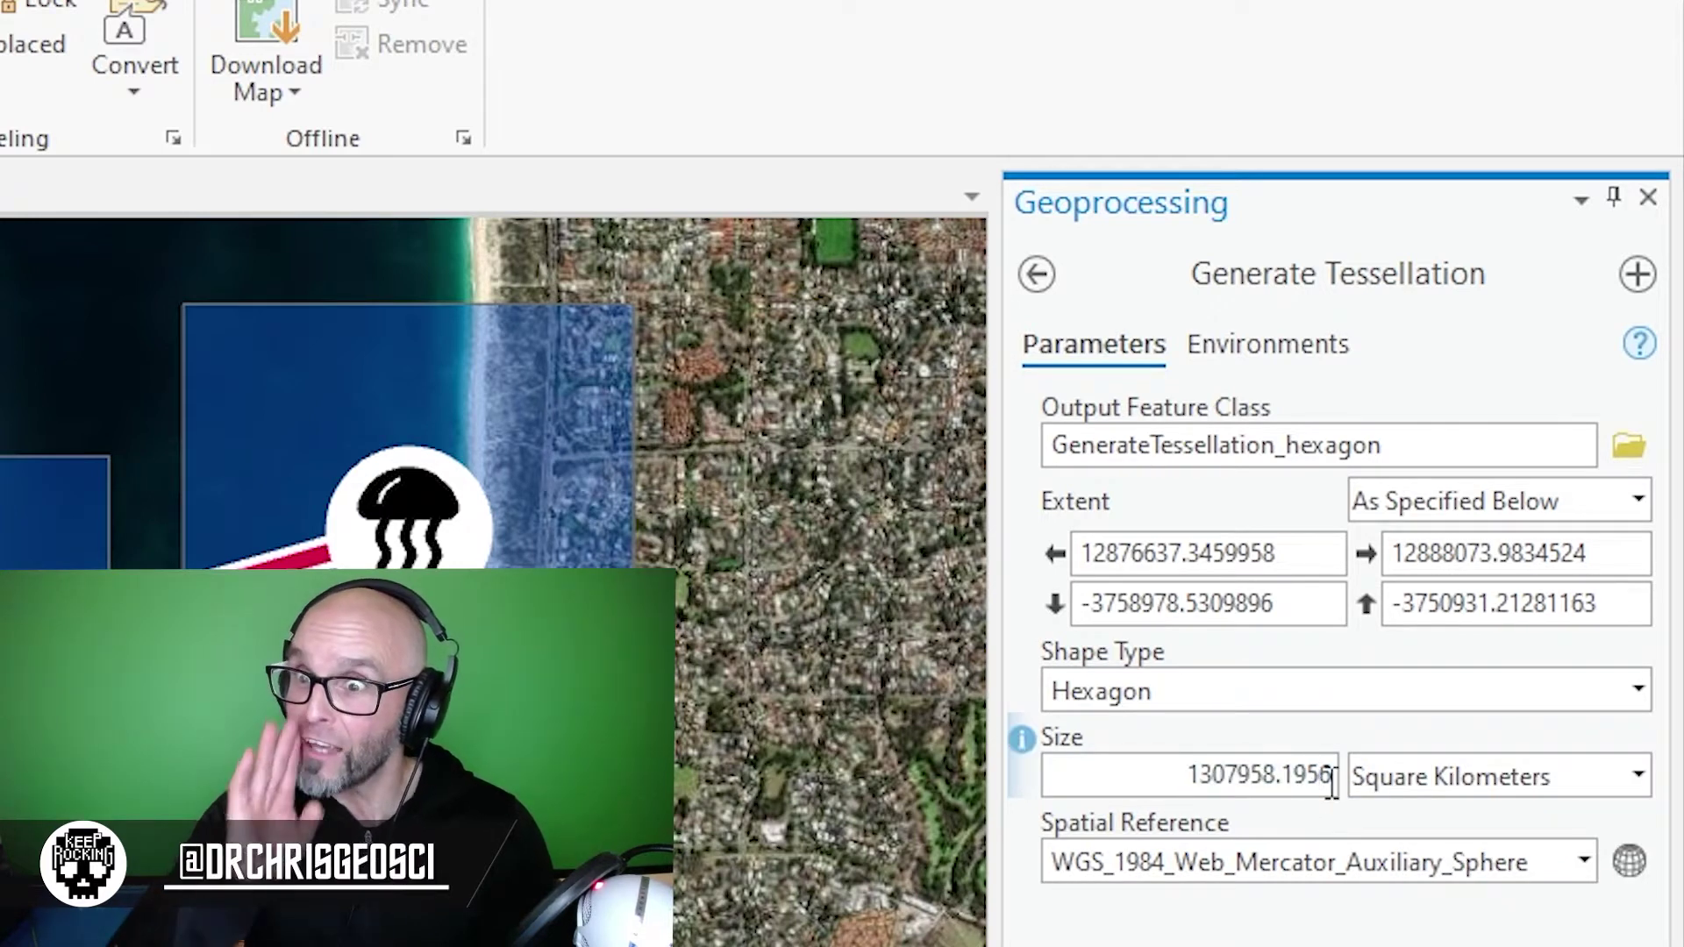
left_click_drag(1307, 784, 1285, 789)
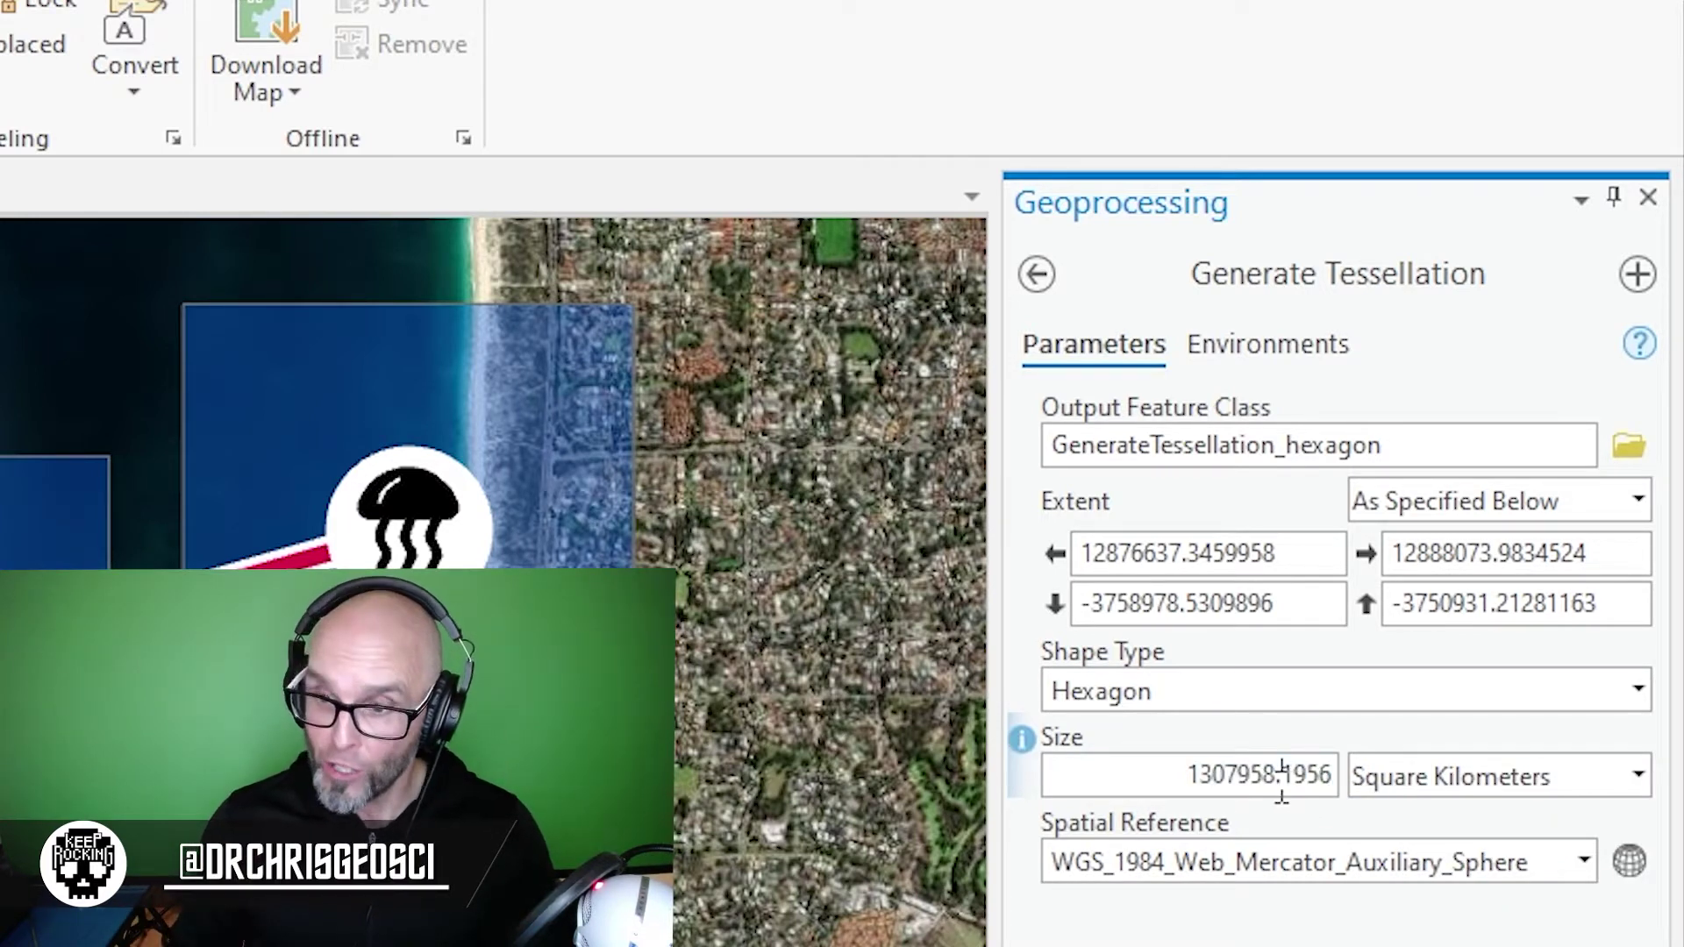
double_click(1282, 789)
type("25")
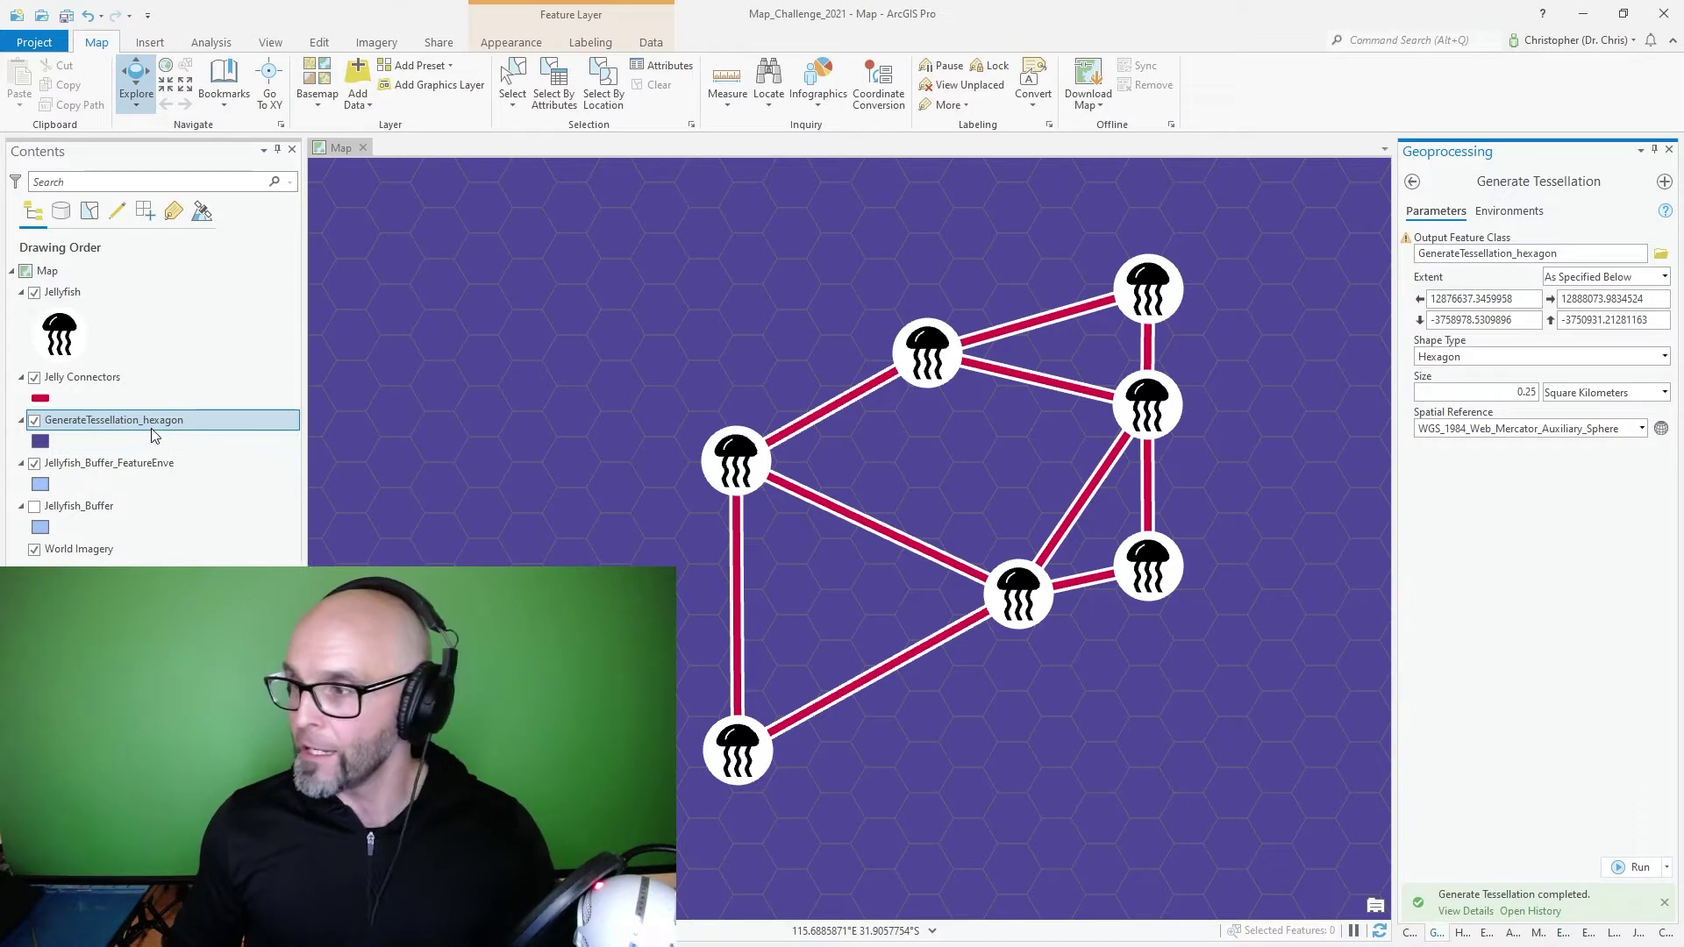
- Give the GenerateTessellation_hexagon layer the Black Outline symbol, then bring up Select By Location
left_click(85, 421)
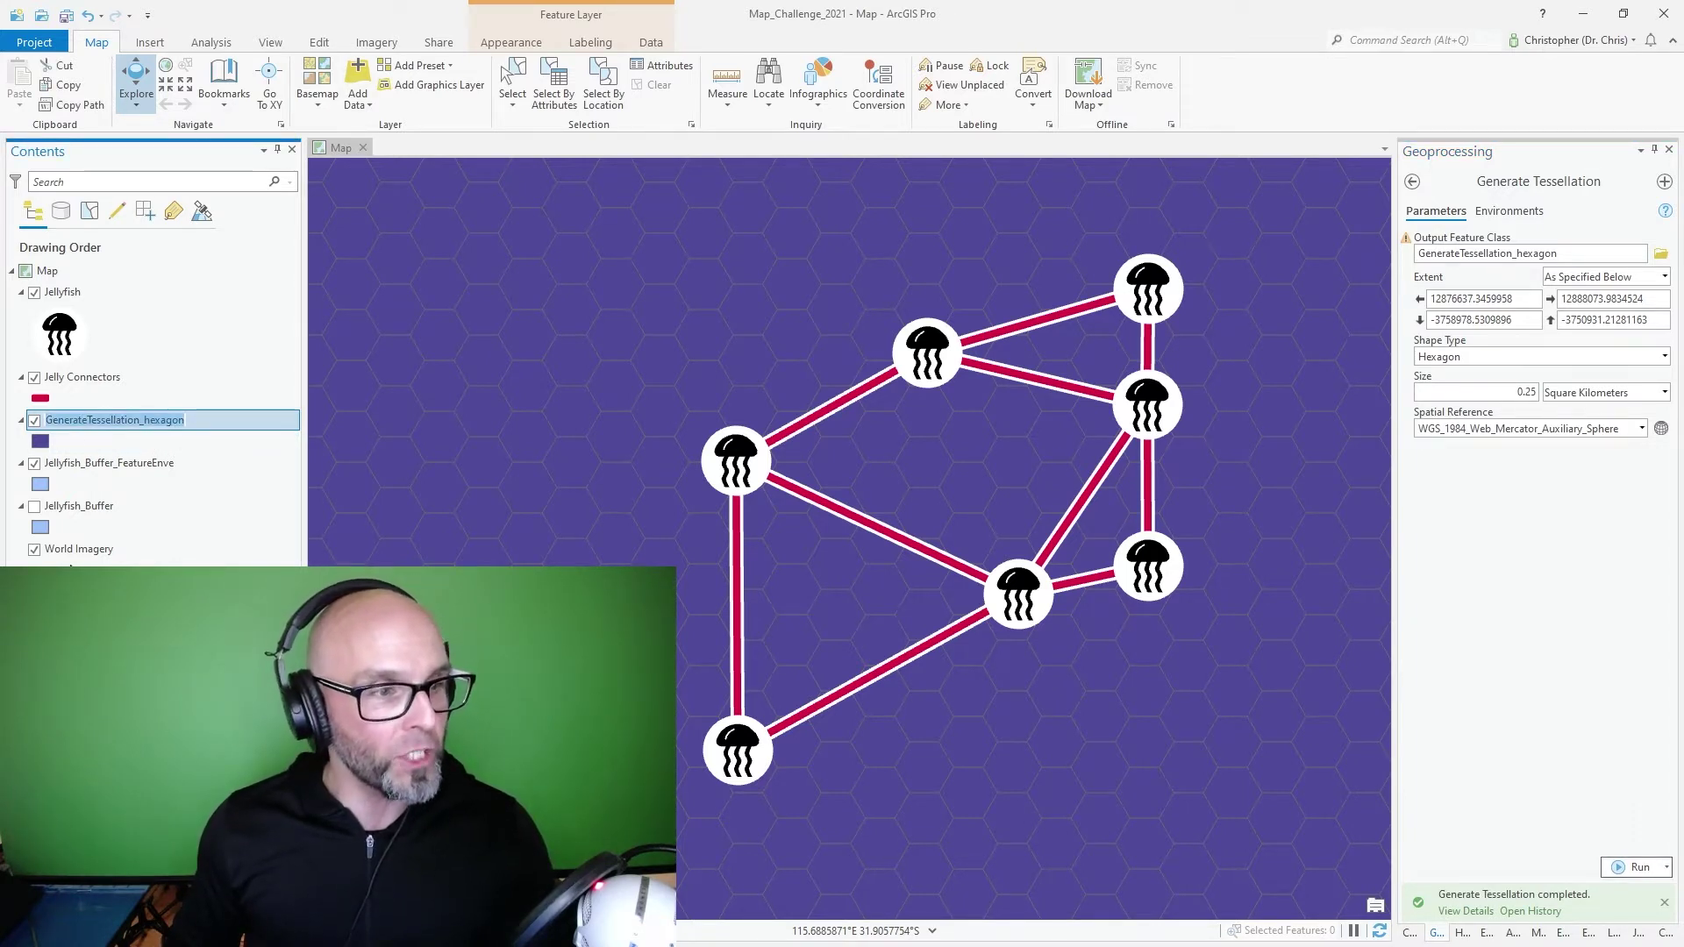
left_click(117, 277)
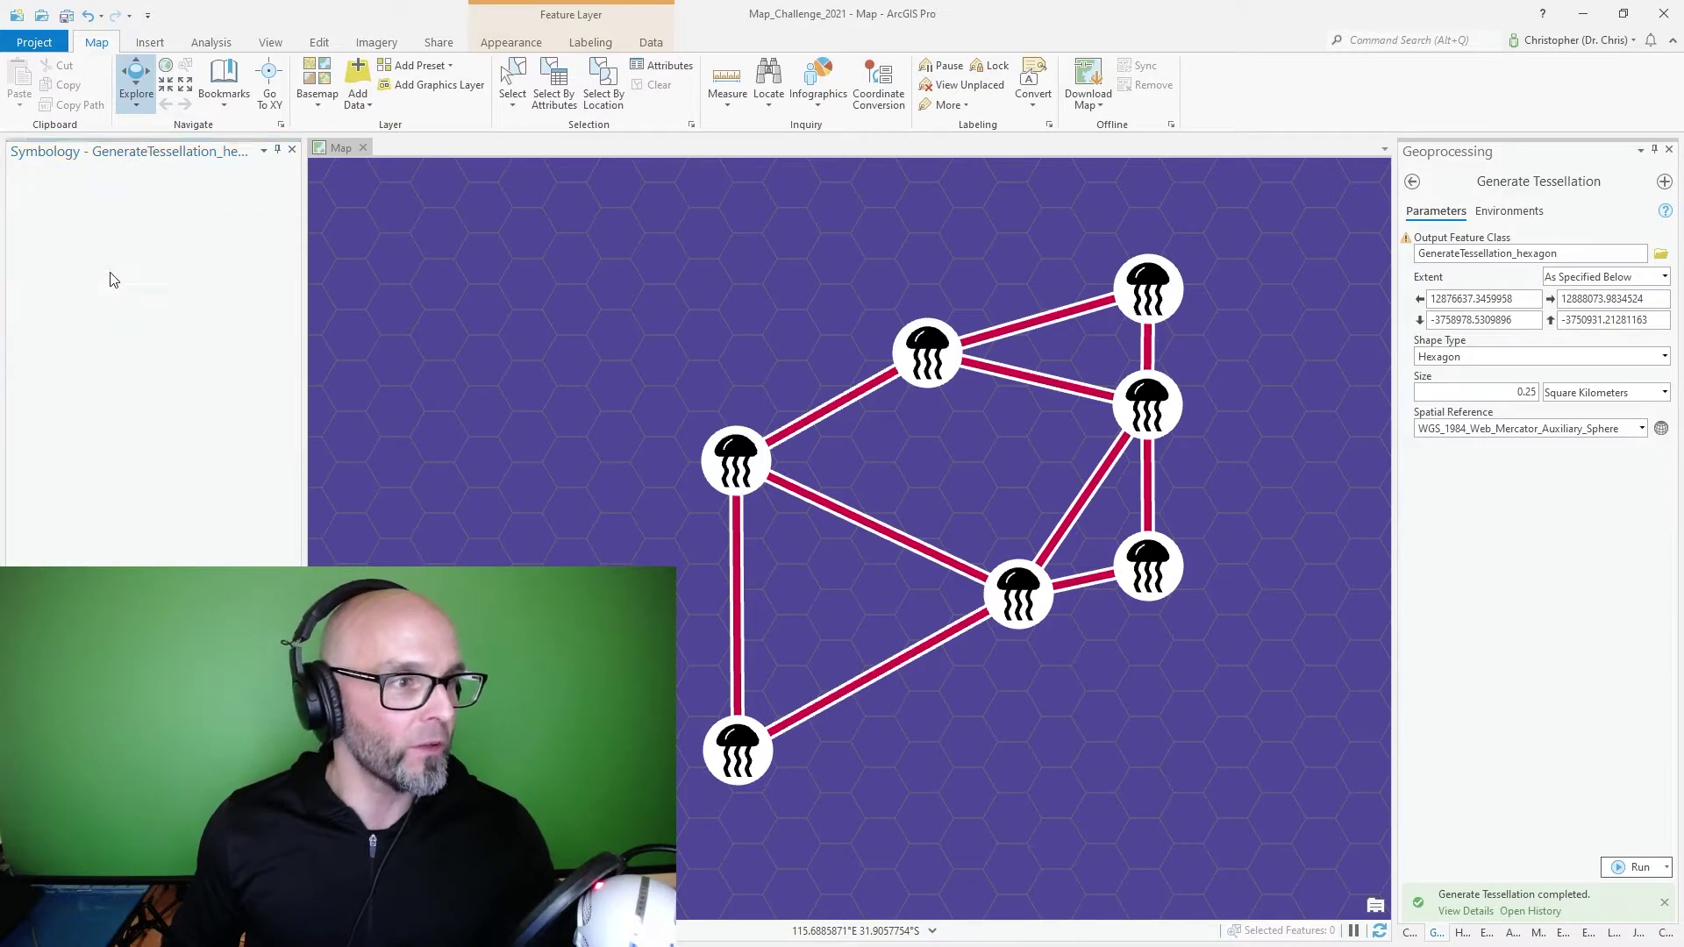
left_click(127, 323)
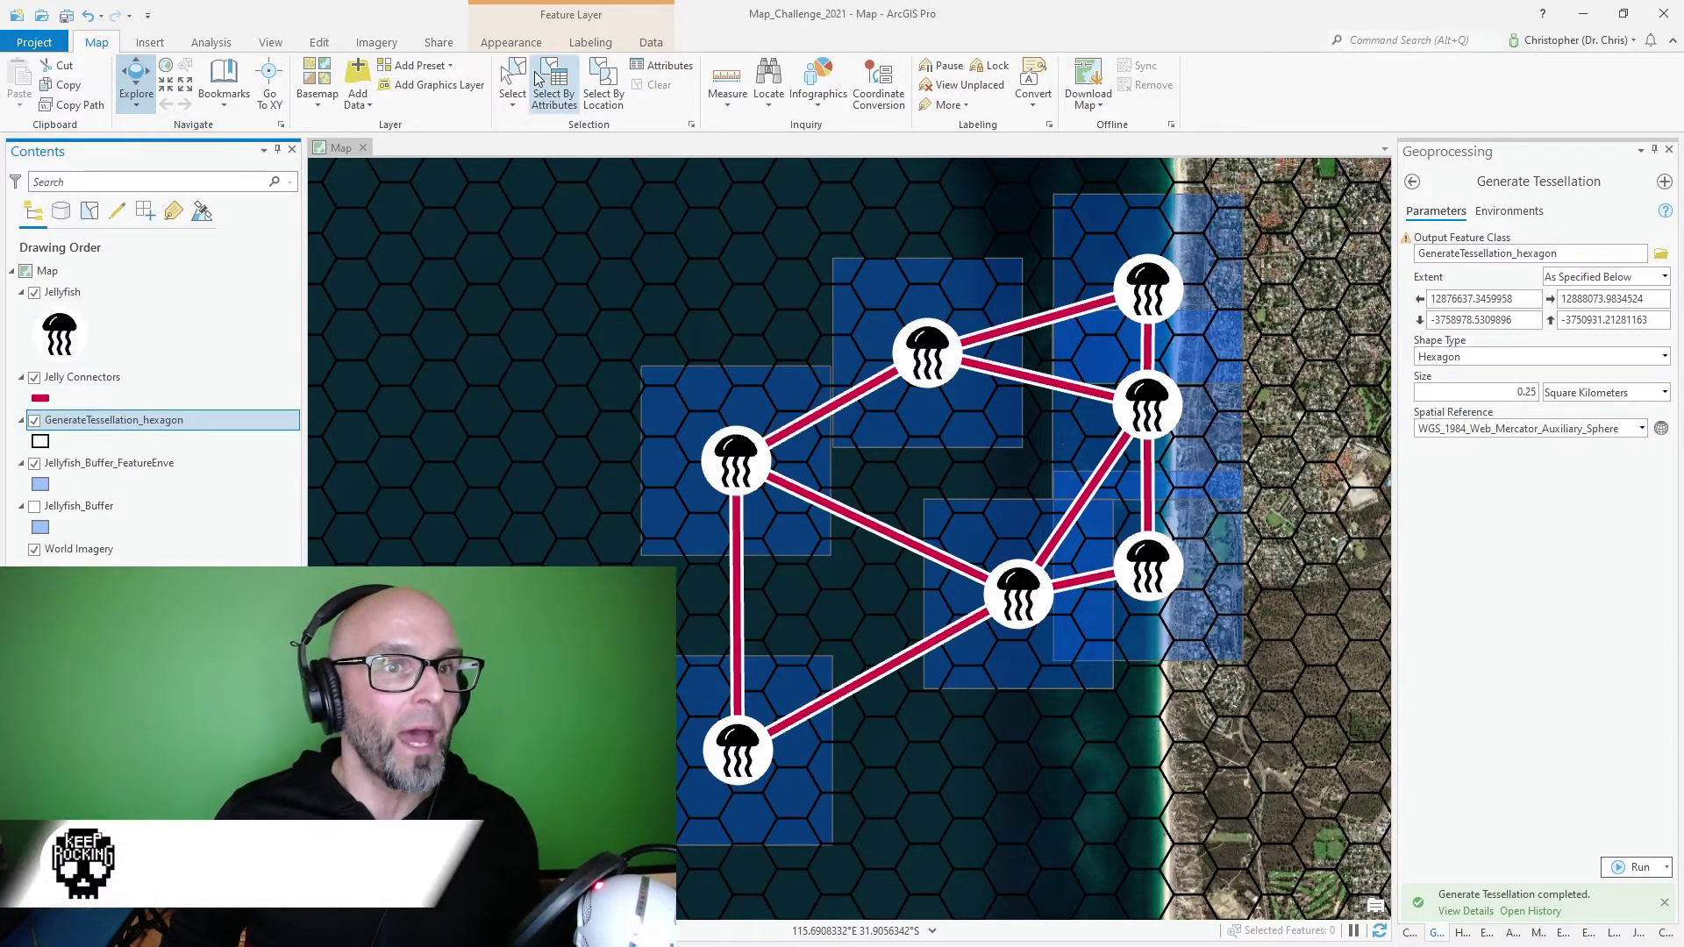
left_click(603, 84)
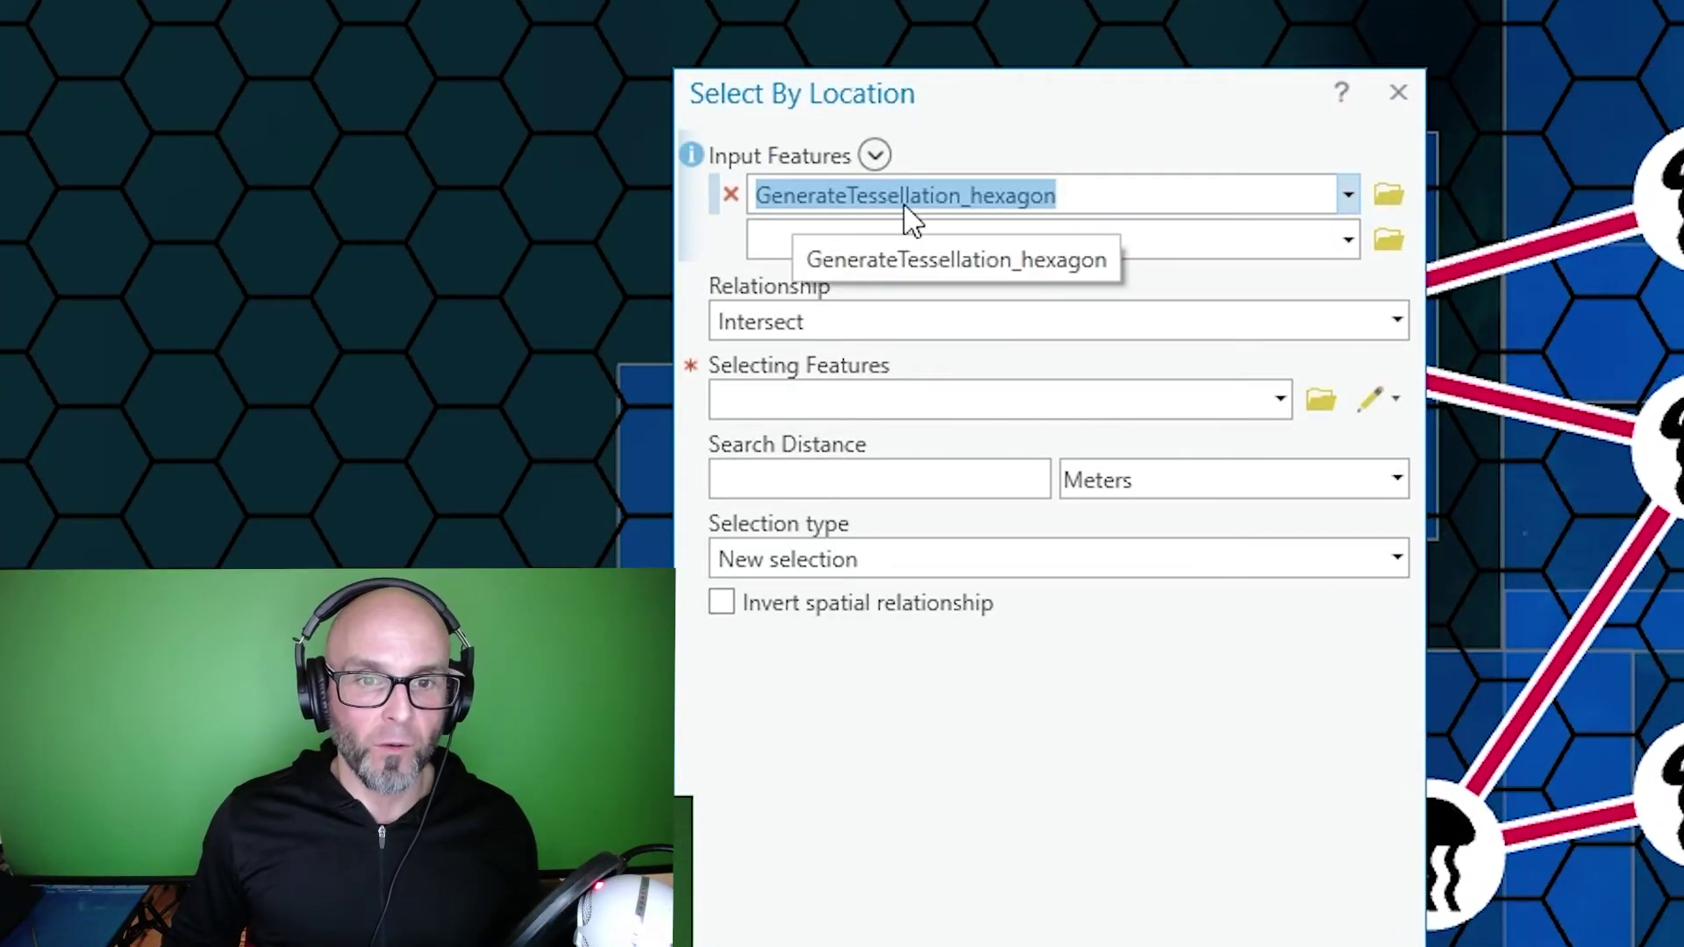
- Select the hexagons intersecting Jellyfish_Buffer_FeatureEnve, giving 142 selected, and close the dialog
left_click(1281, 400)
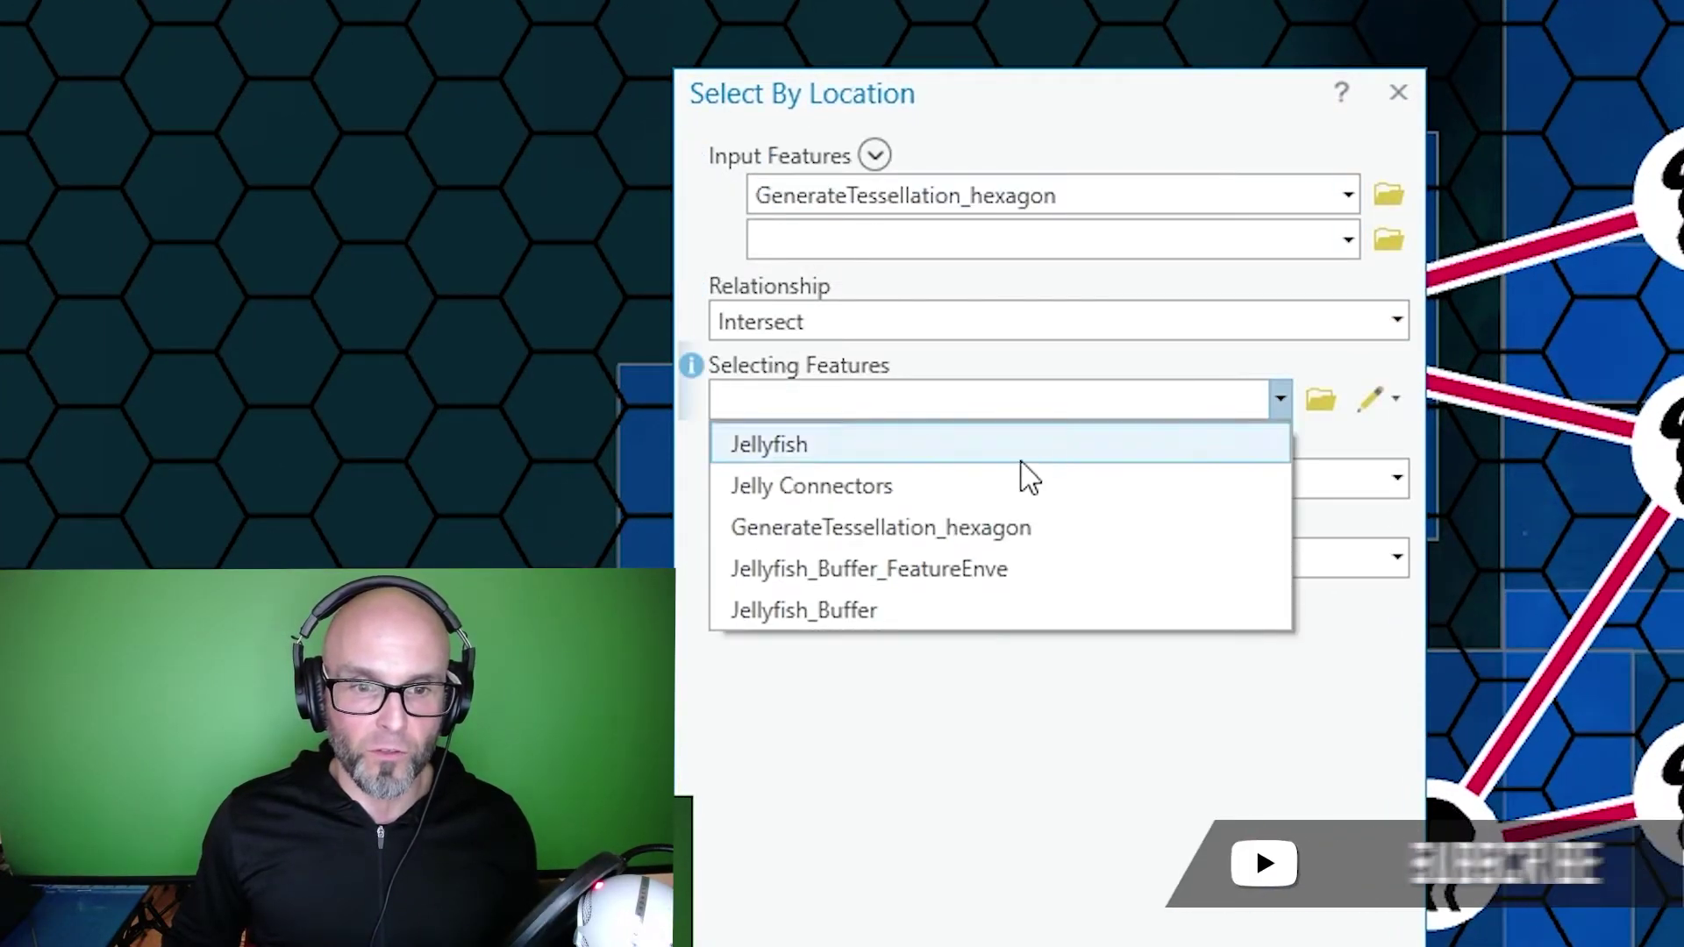
left_click(961, 585)
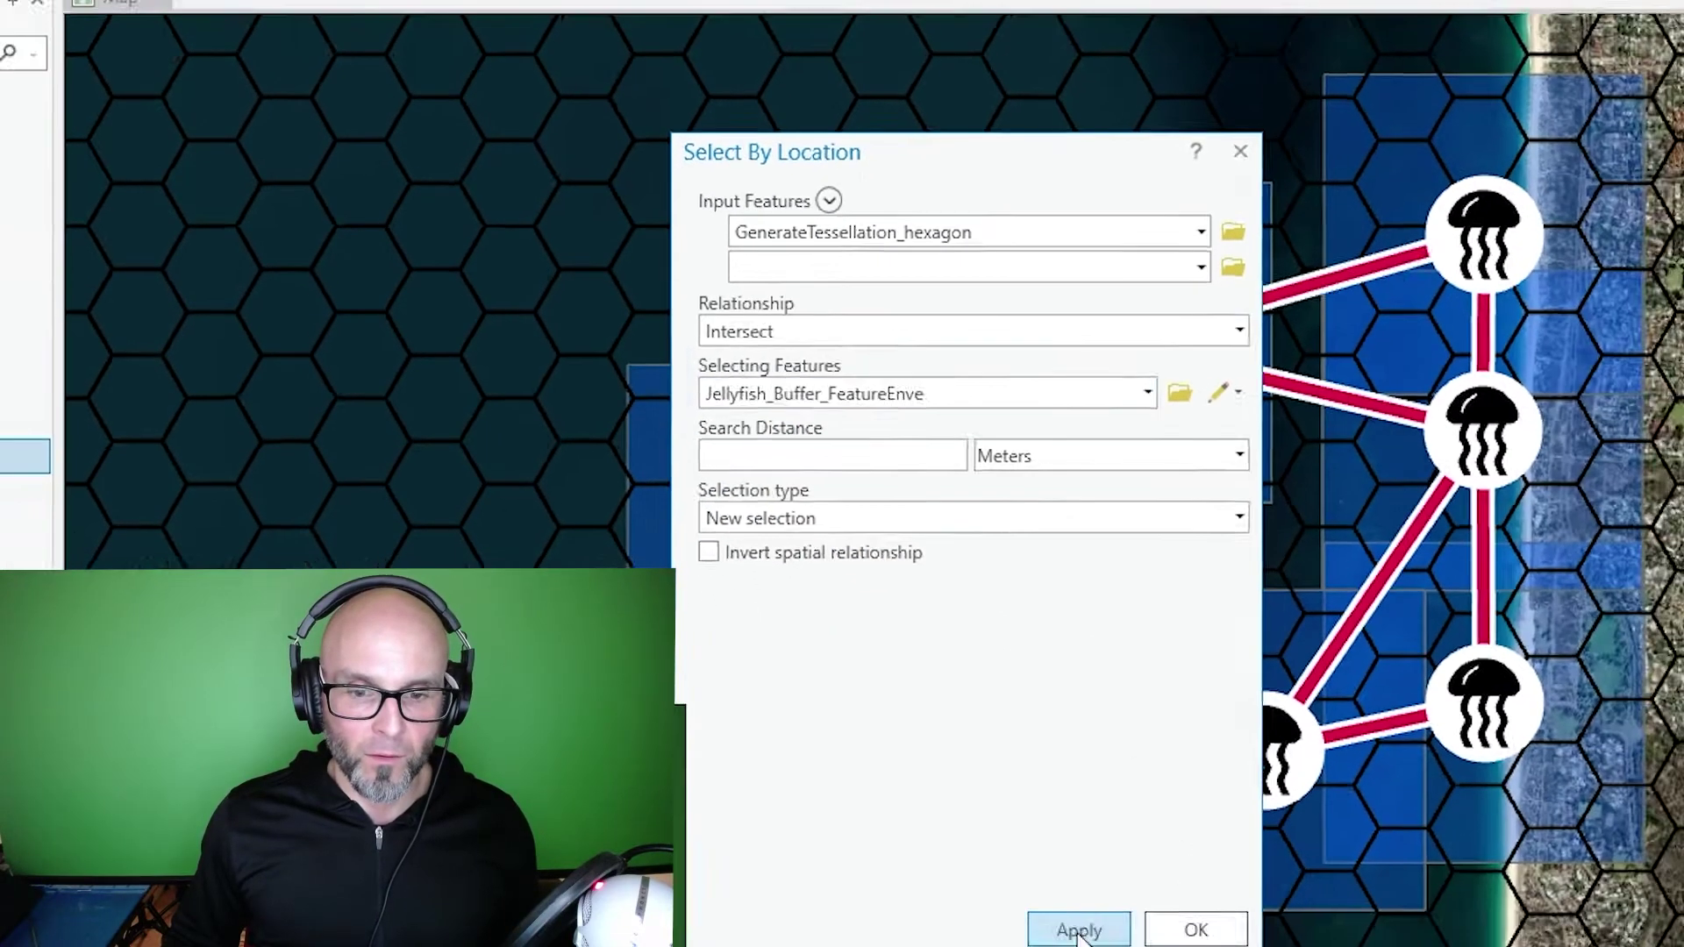
left_click(1079, 925)
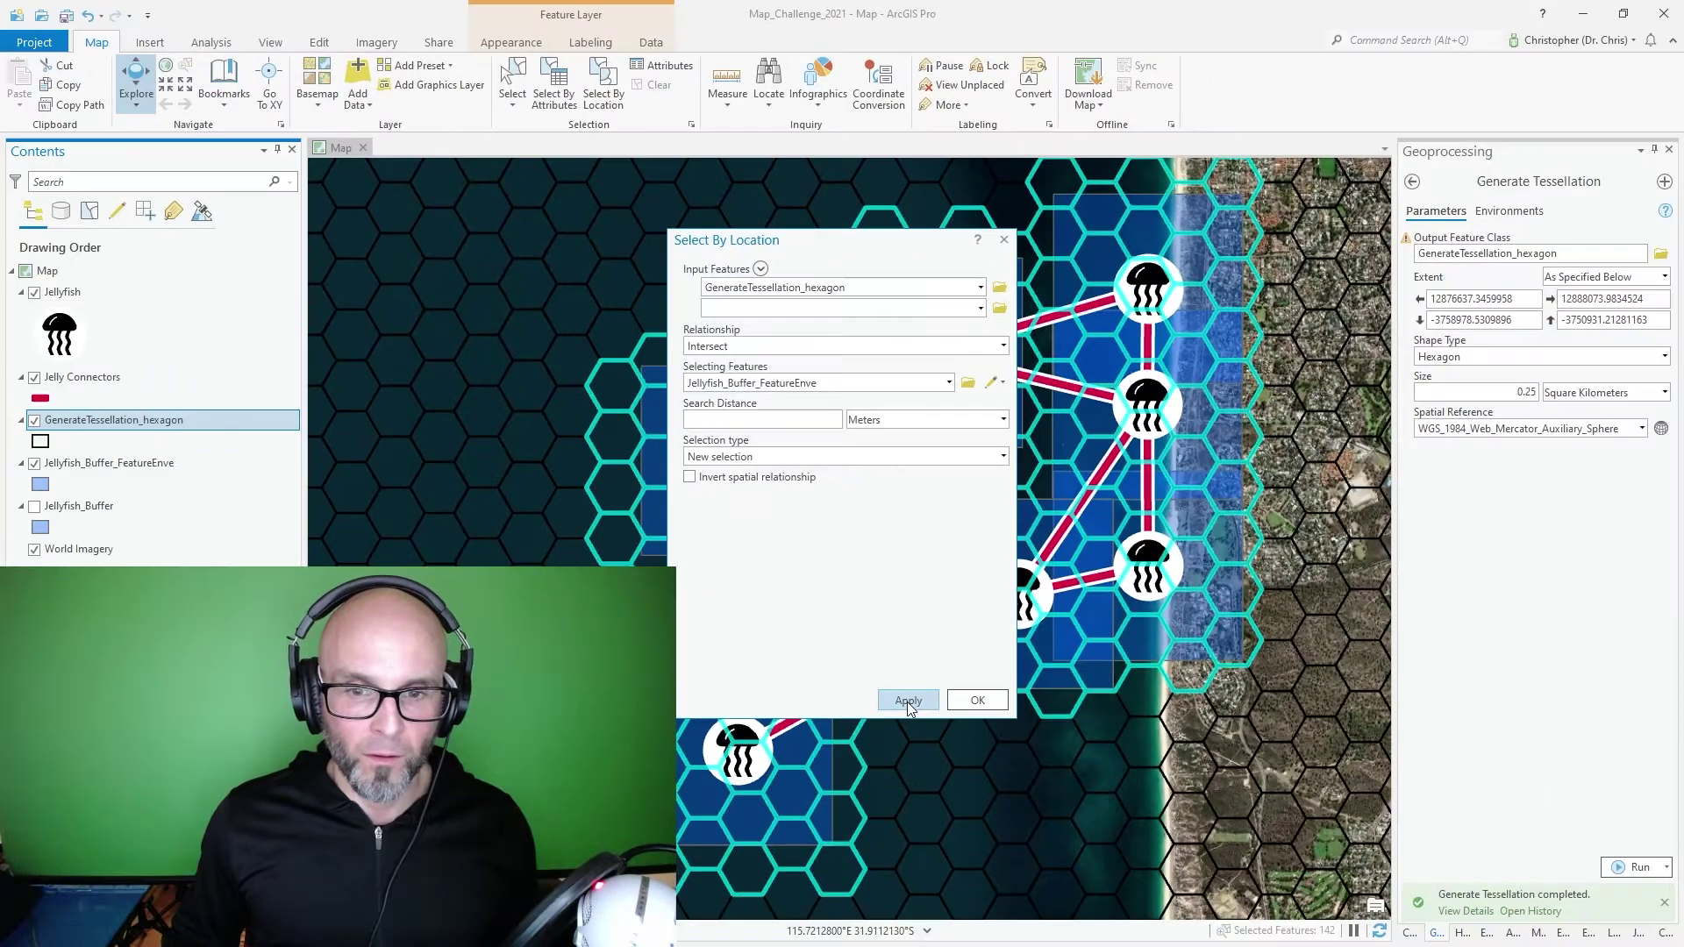
left_click(1002, 241)
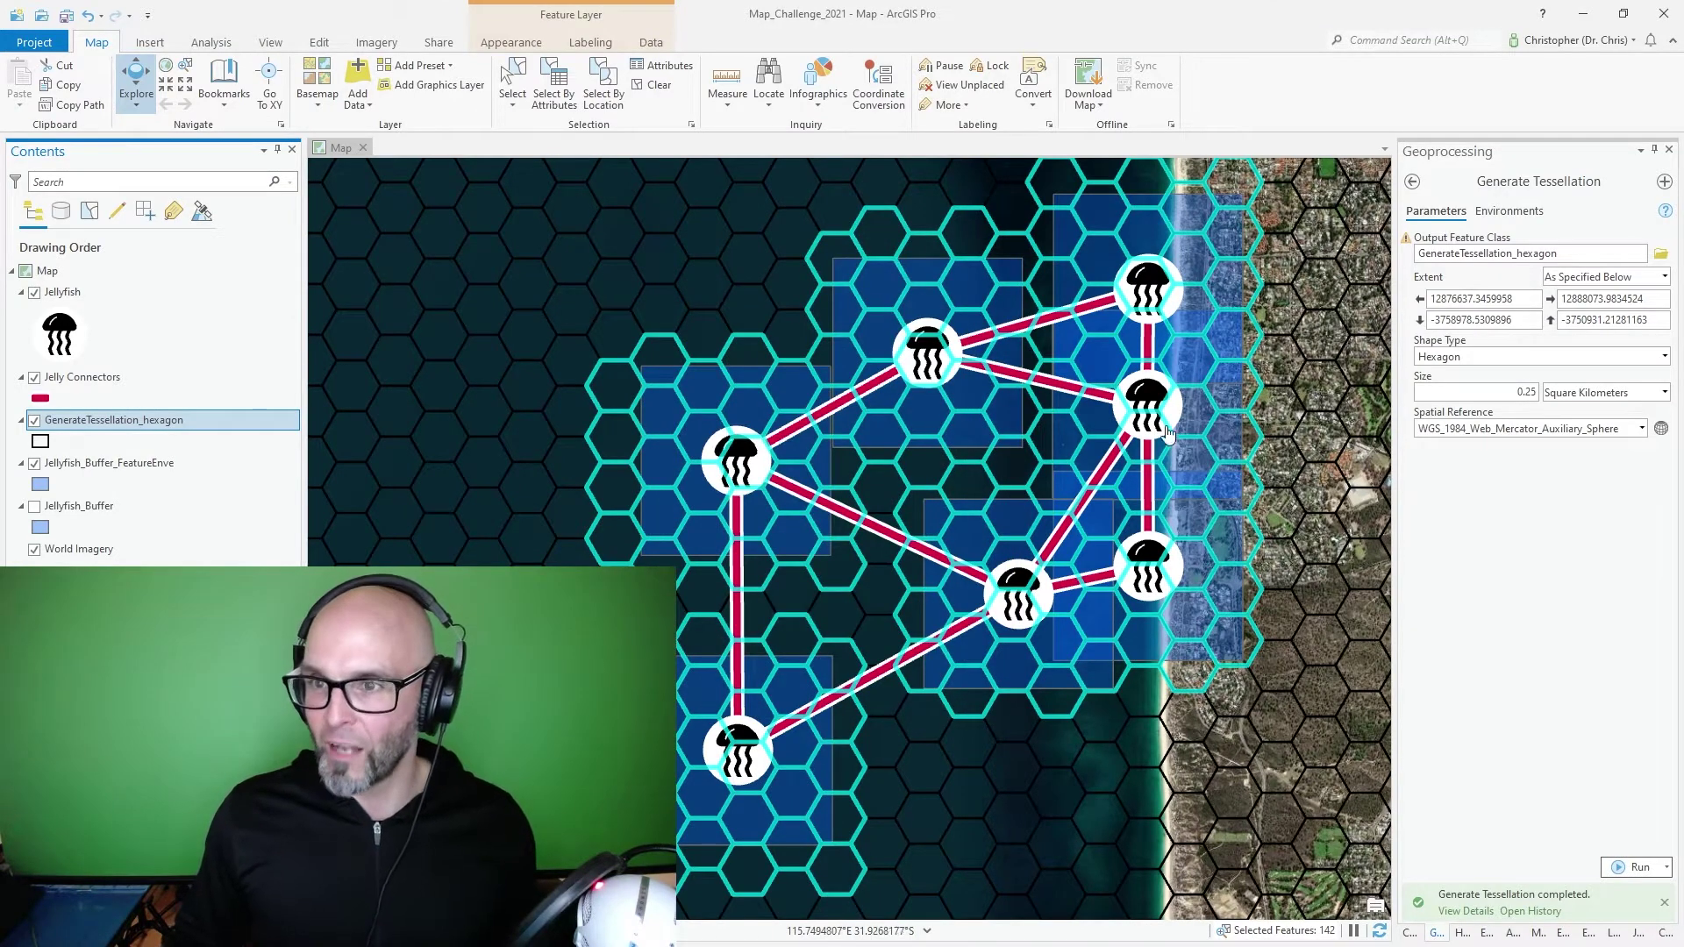
left_click(1413, 183)
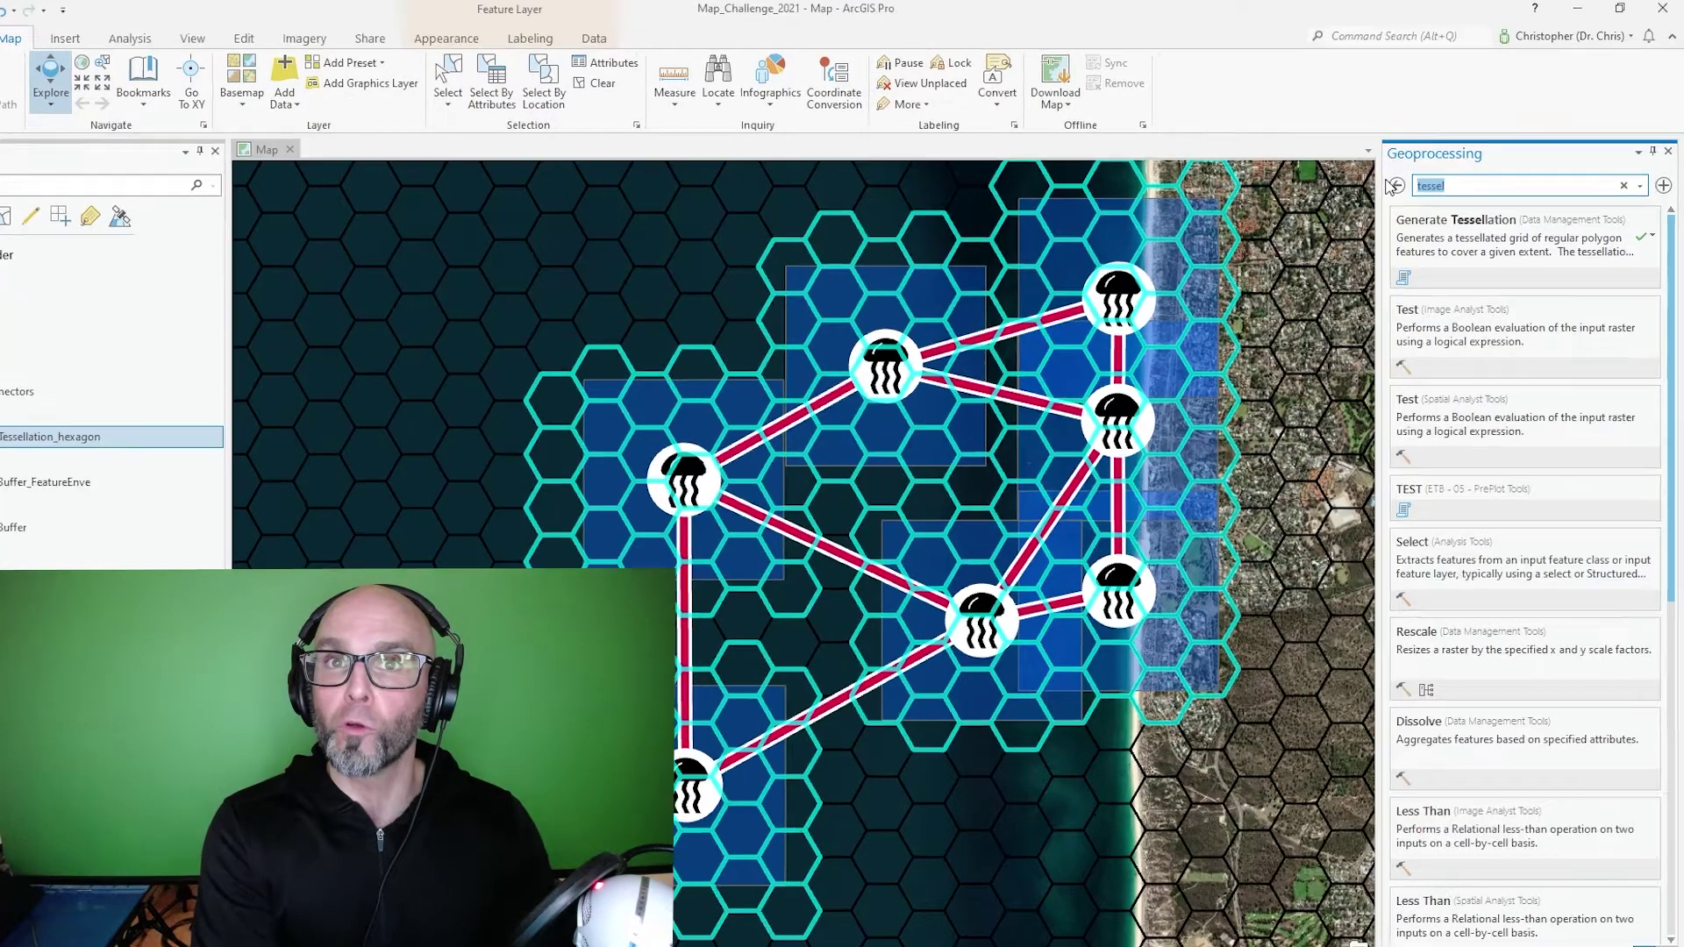
- Run Feature To Point on GenerateTessellation_hexagon with output suffix _pts and Inside checked
type("feature to p")
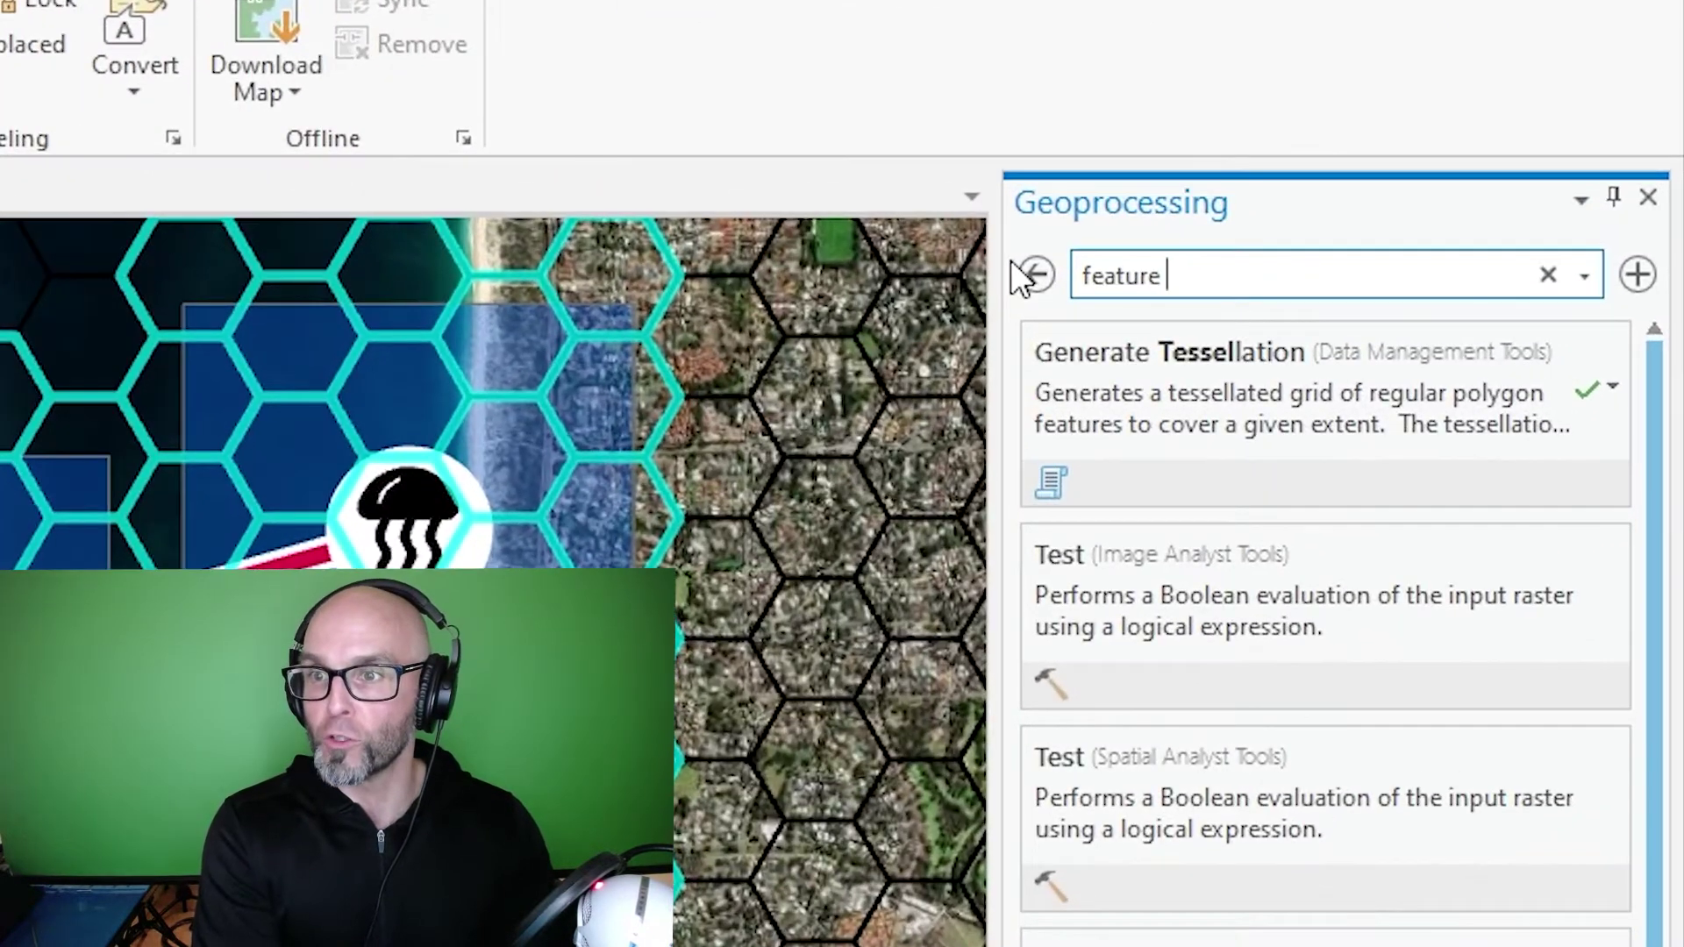
type("oint")
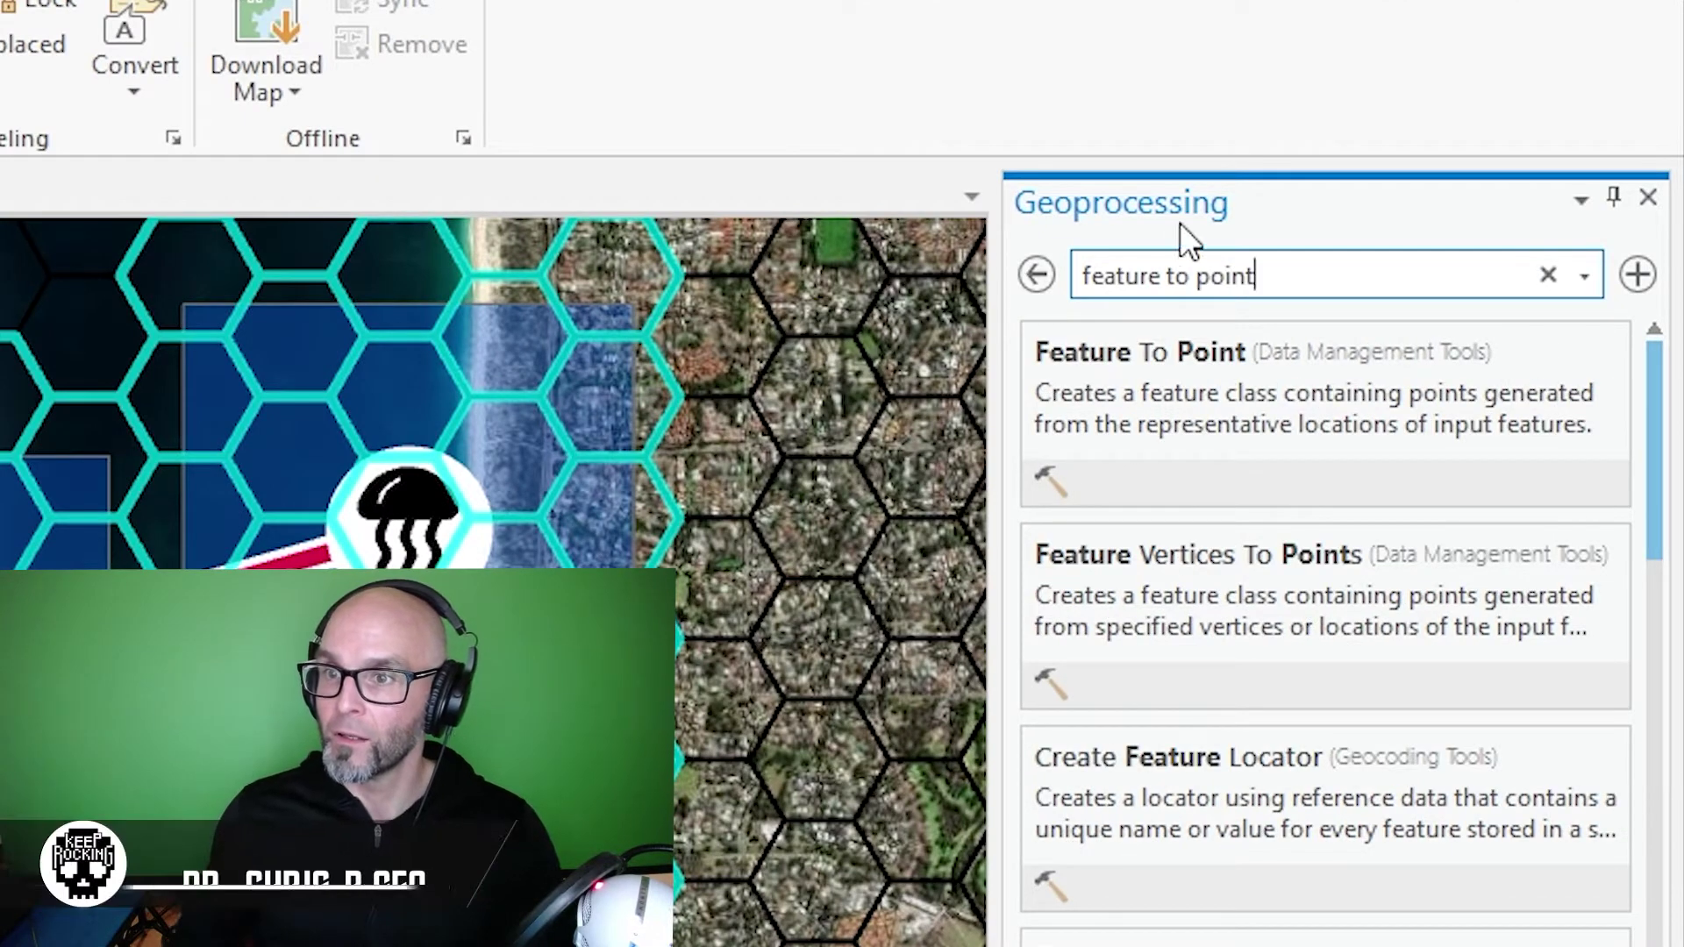
left_click(1145, 351)
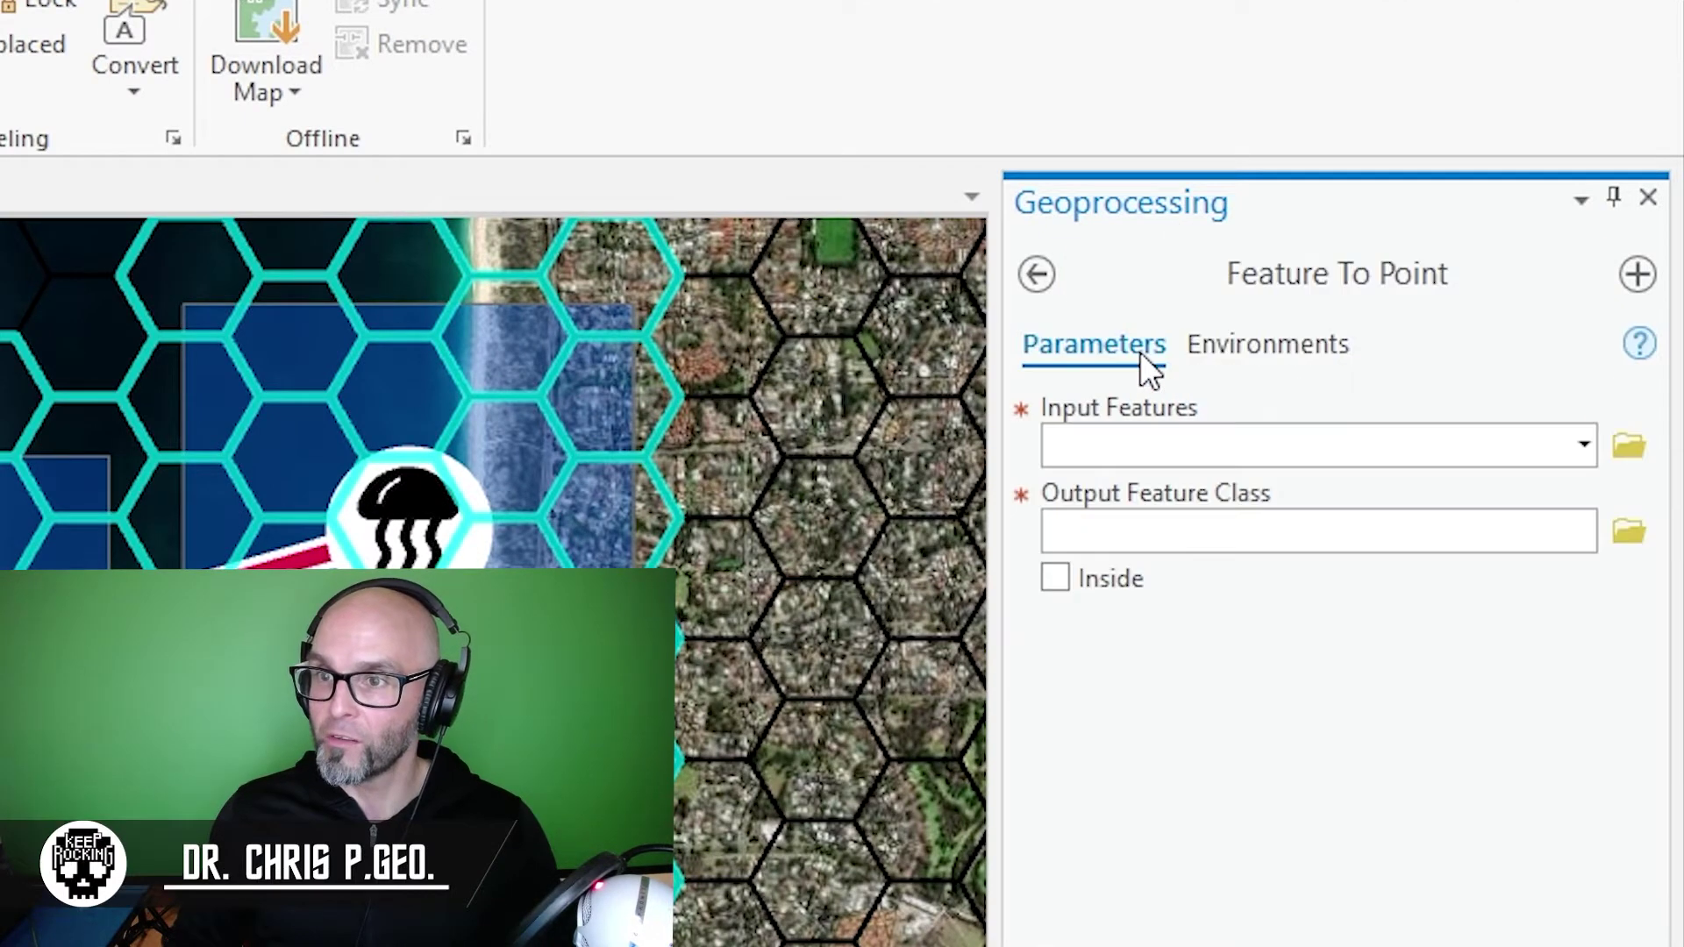
left_click(1584, 446)
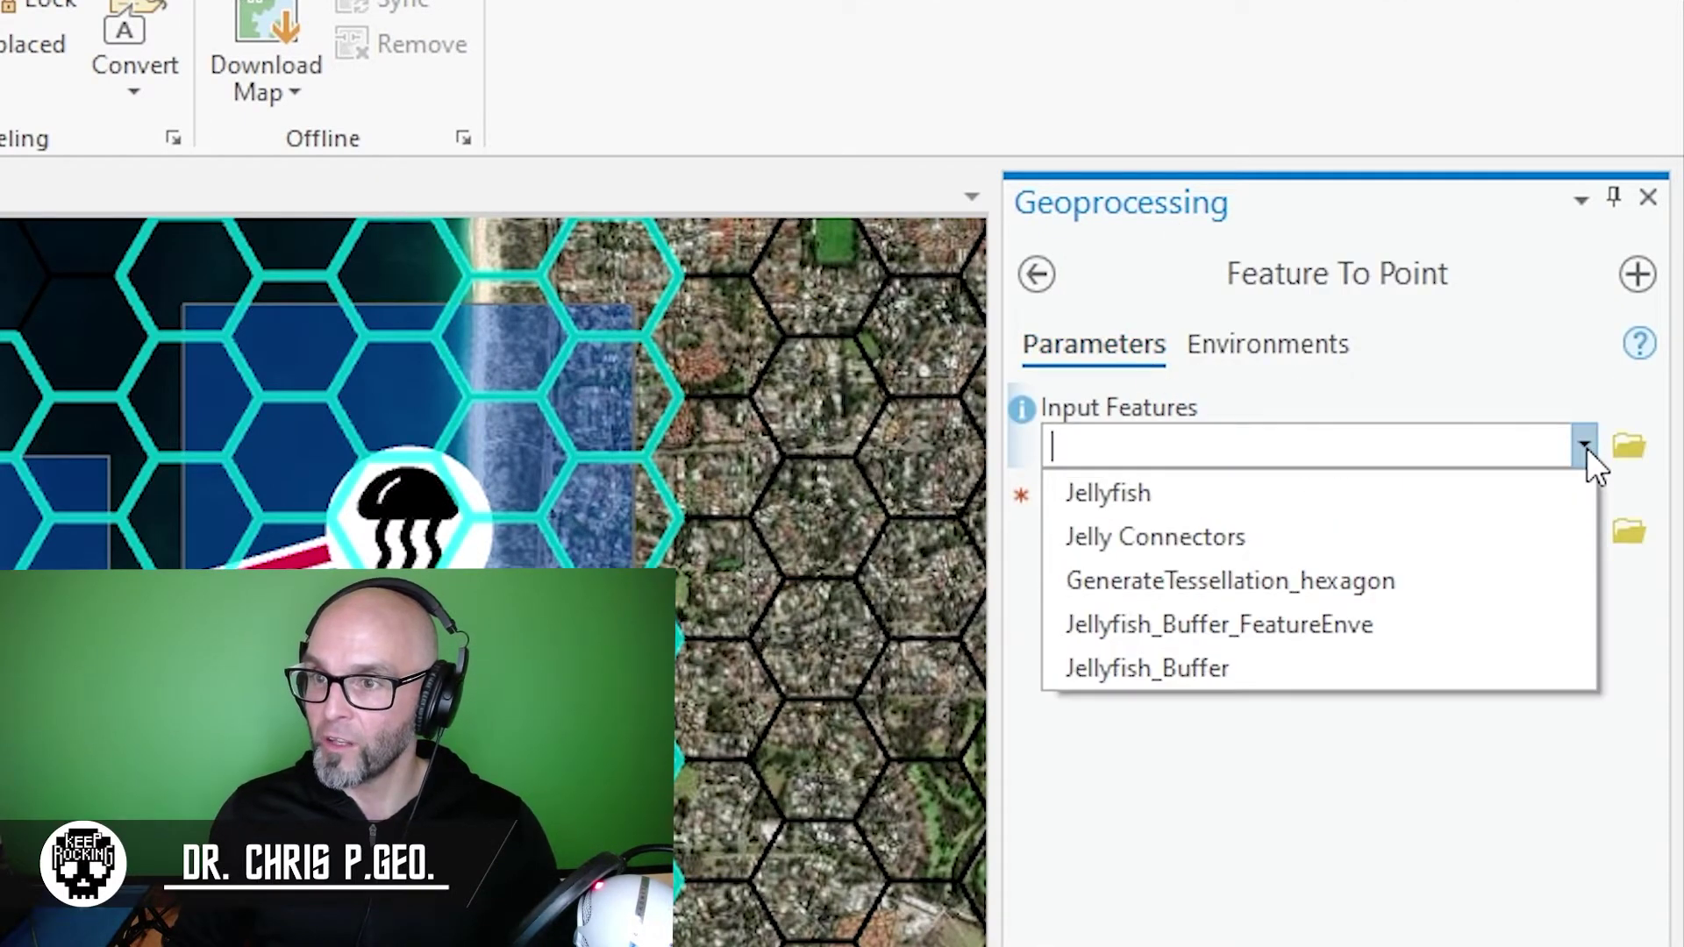
left_click(1334, 591)
left_click(1413, 529)
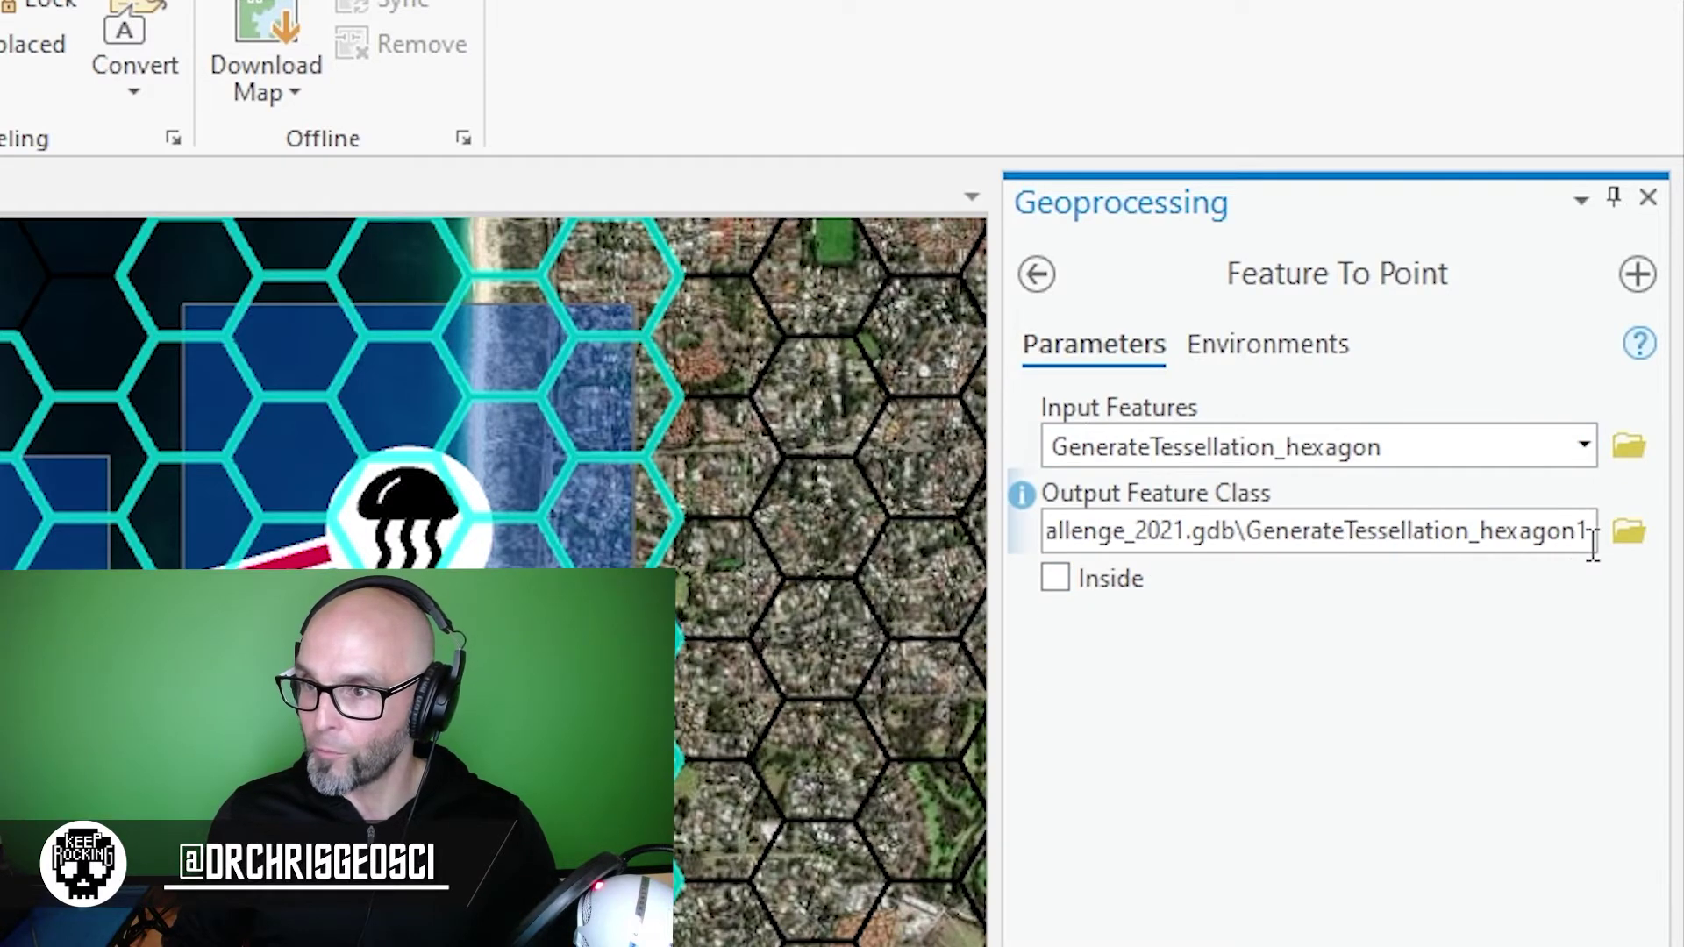
key("BackSpace")
type("_pts")
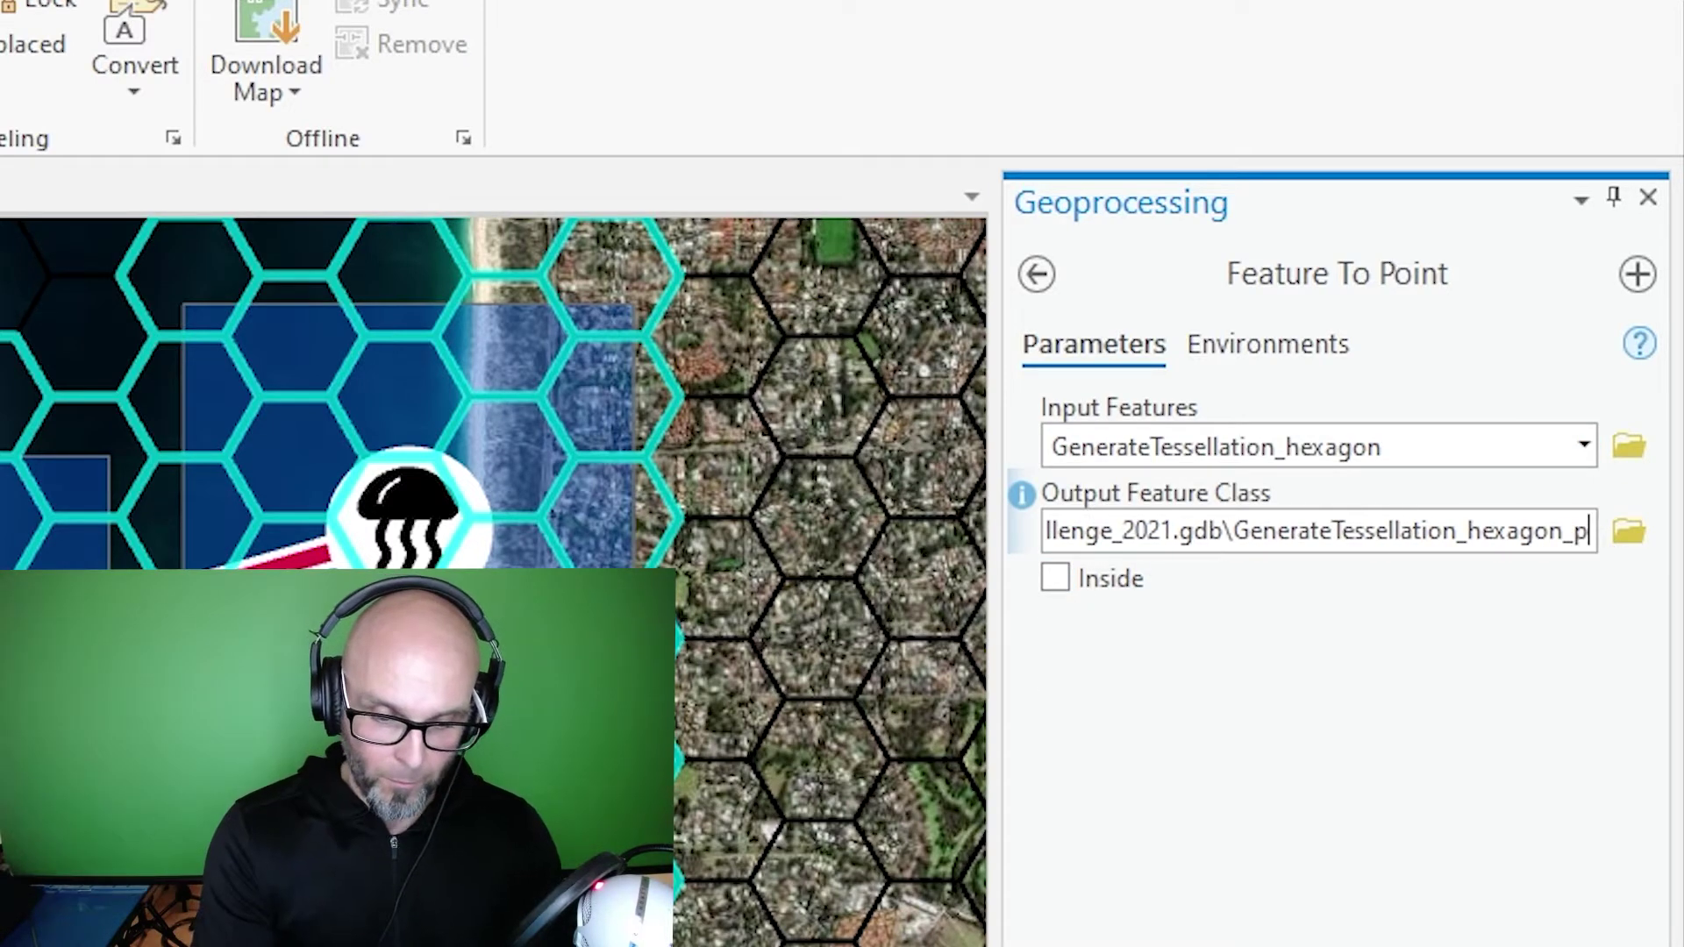
left_click(1092, 578)
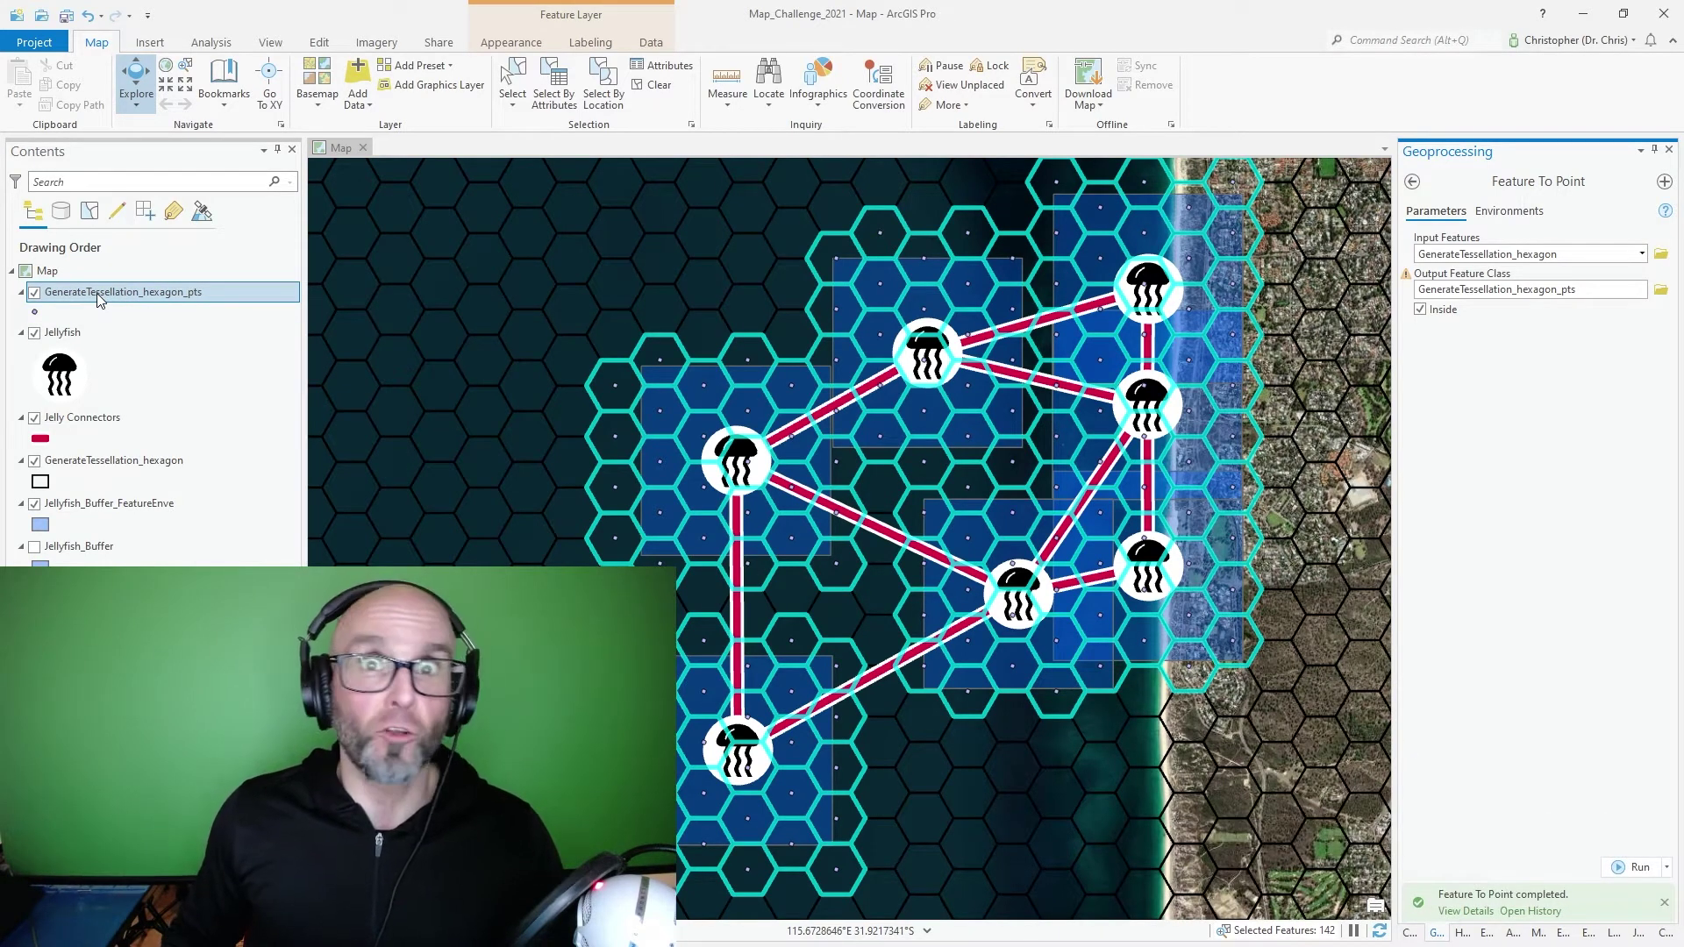
- Make the GenerateTessellation_hexagon_pts marker a lavender 25 pt hexagon with 0 pt outline
left_click(35, 311)
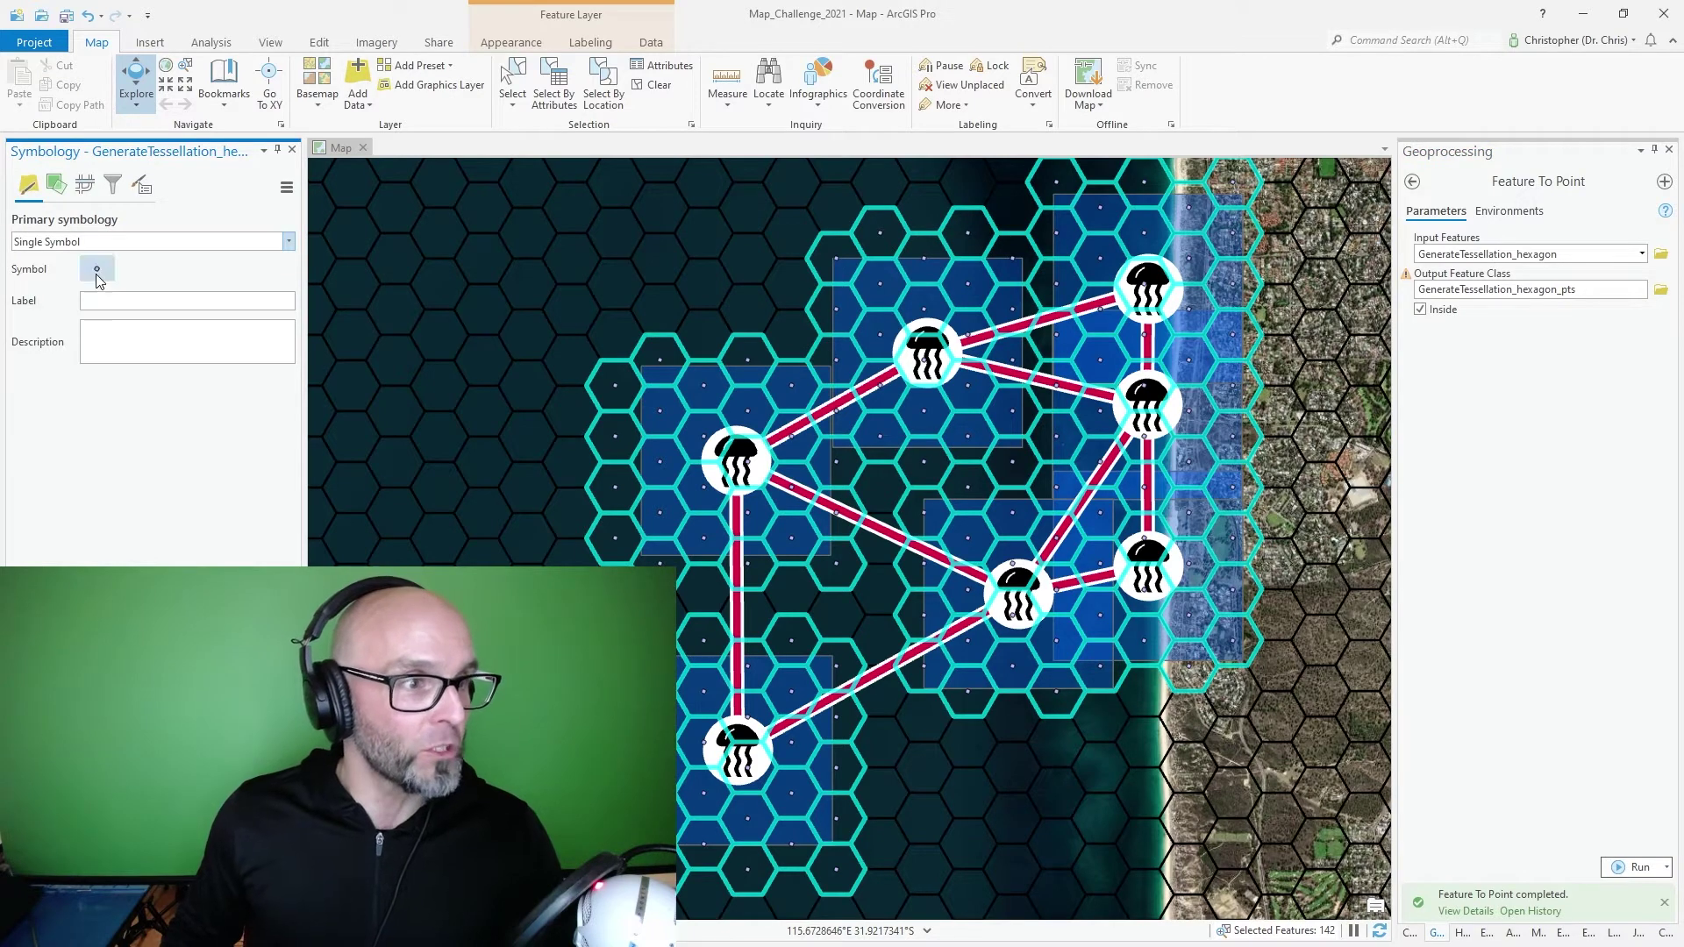
left_click(98, 276)
left_click(81, 204)
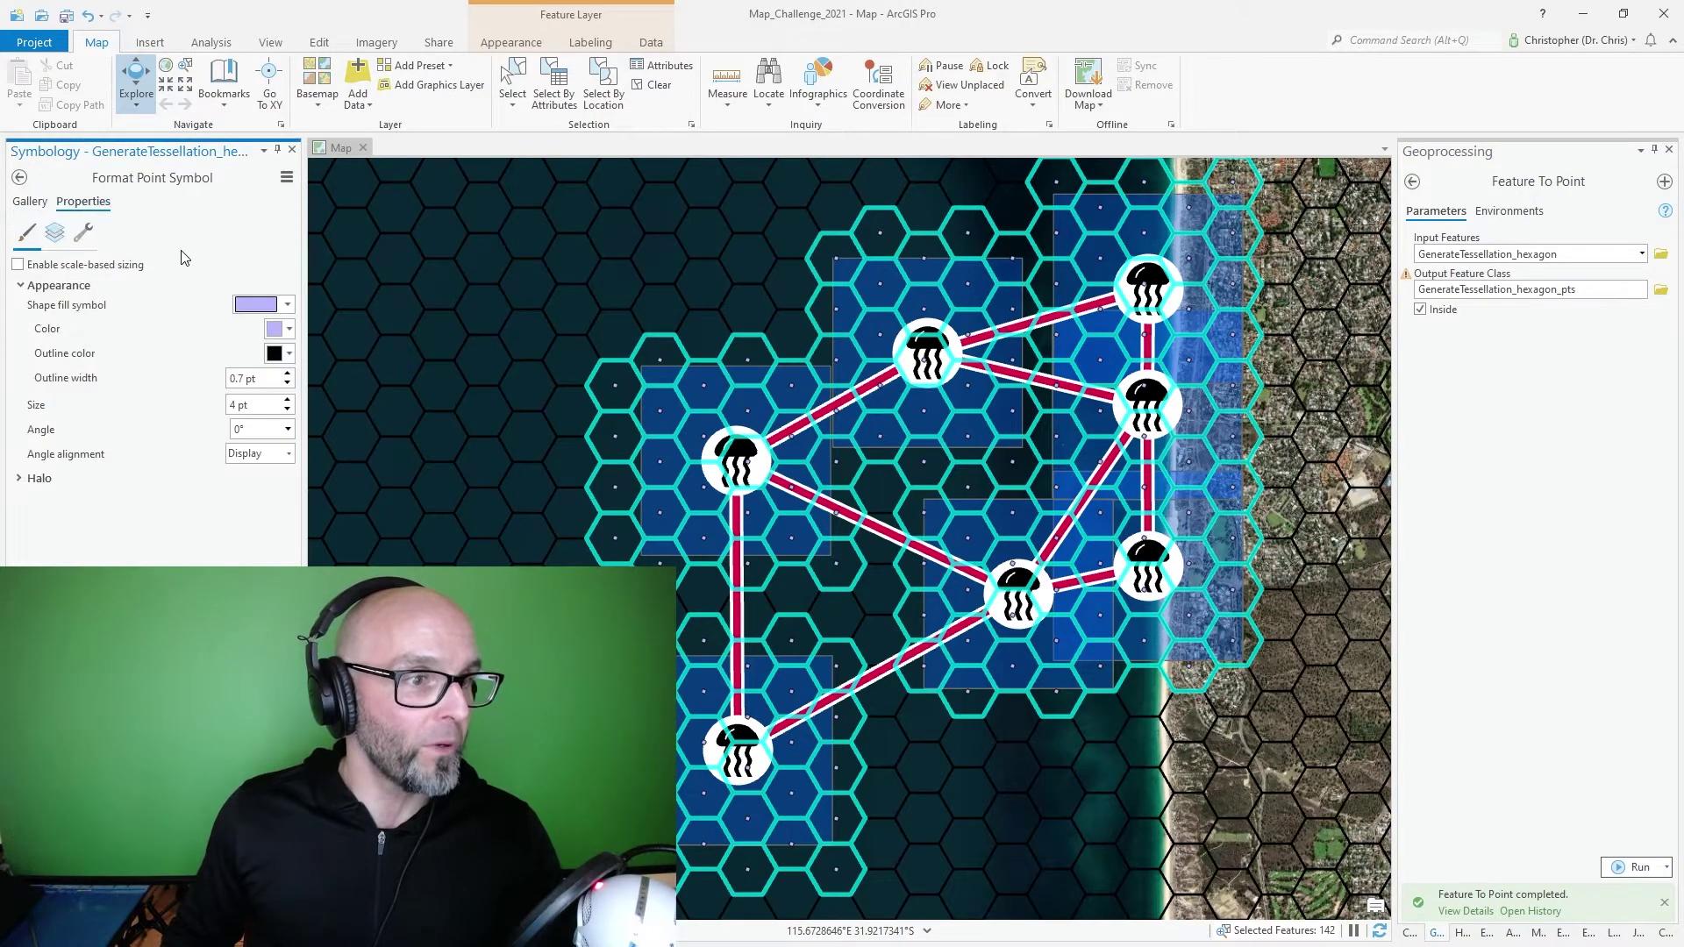
left_click(55, 233)
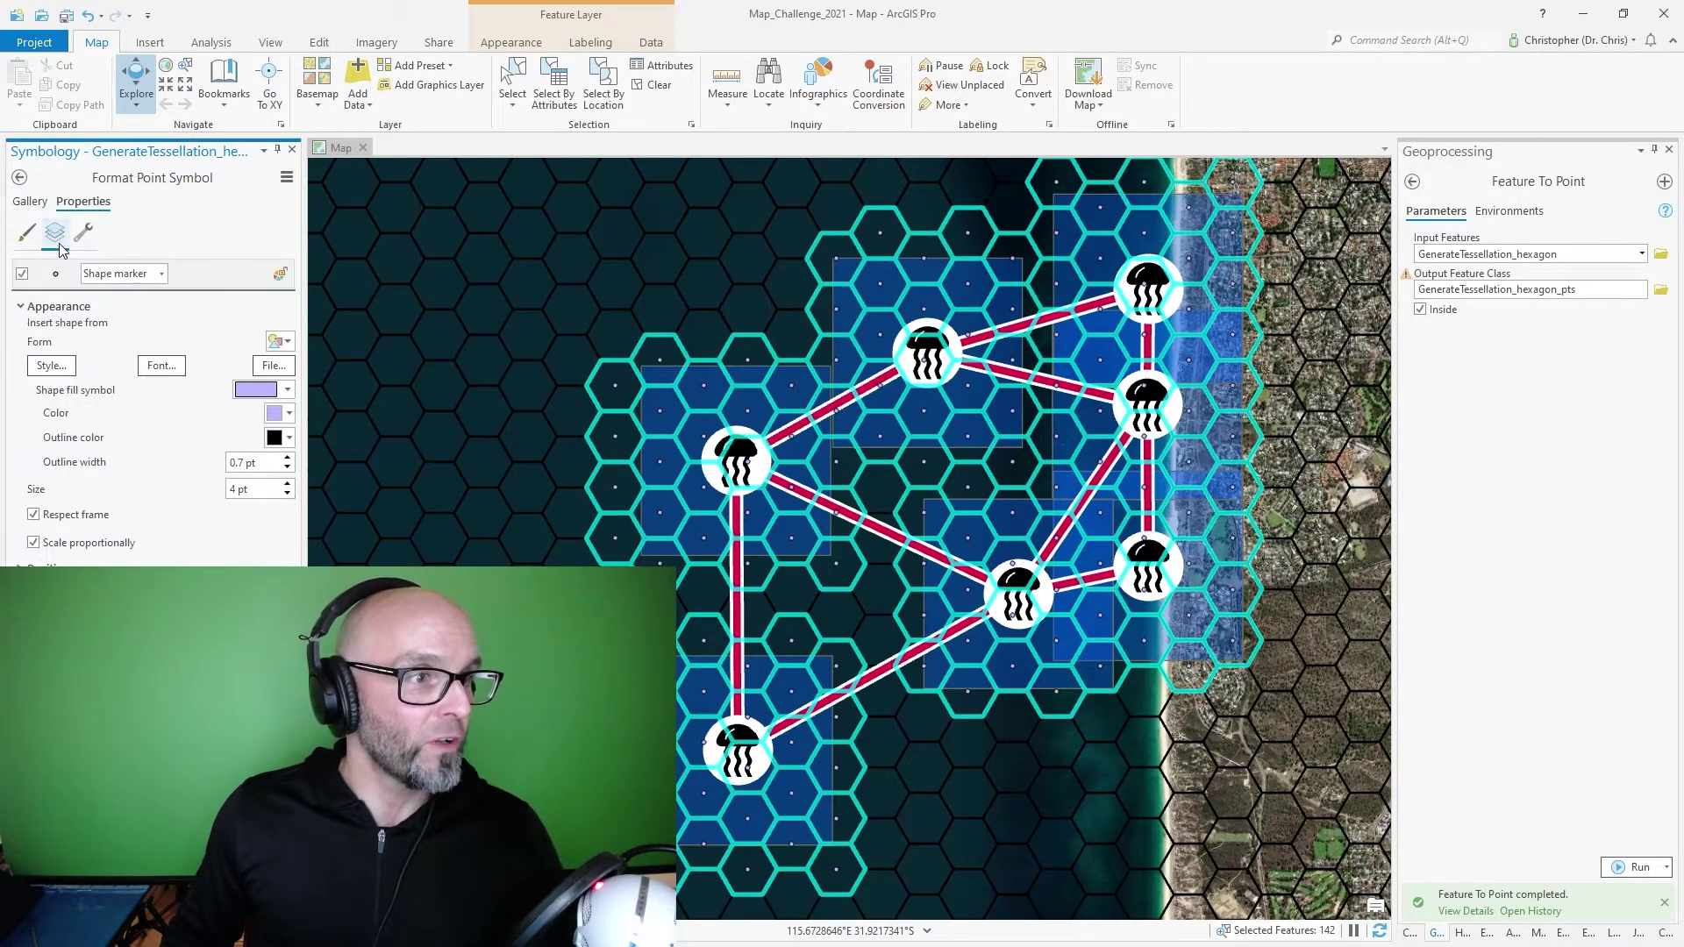
left_click(279, 342)
left_click(283, 531)
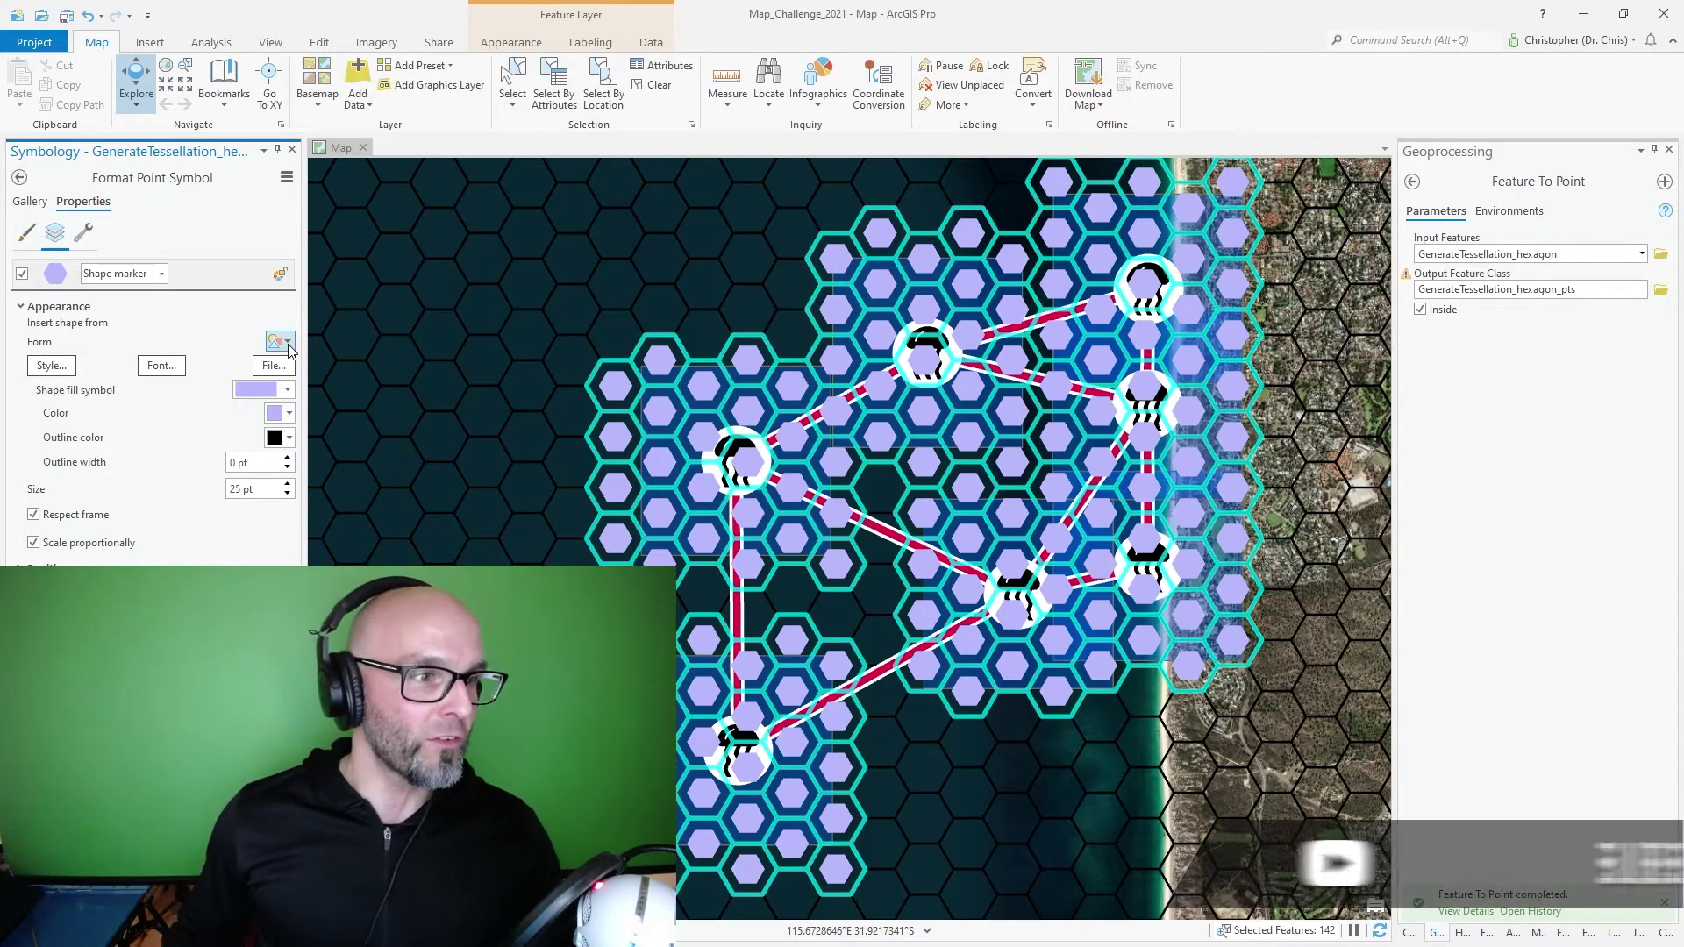
left_click(83, 235)
- Add a marker layer using Jellyfish.svg to the point symbol and hide the Jellyfish layer
left_click(76, 344)
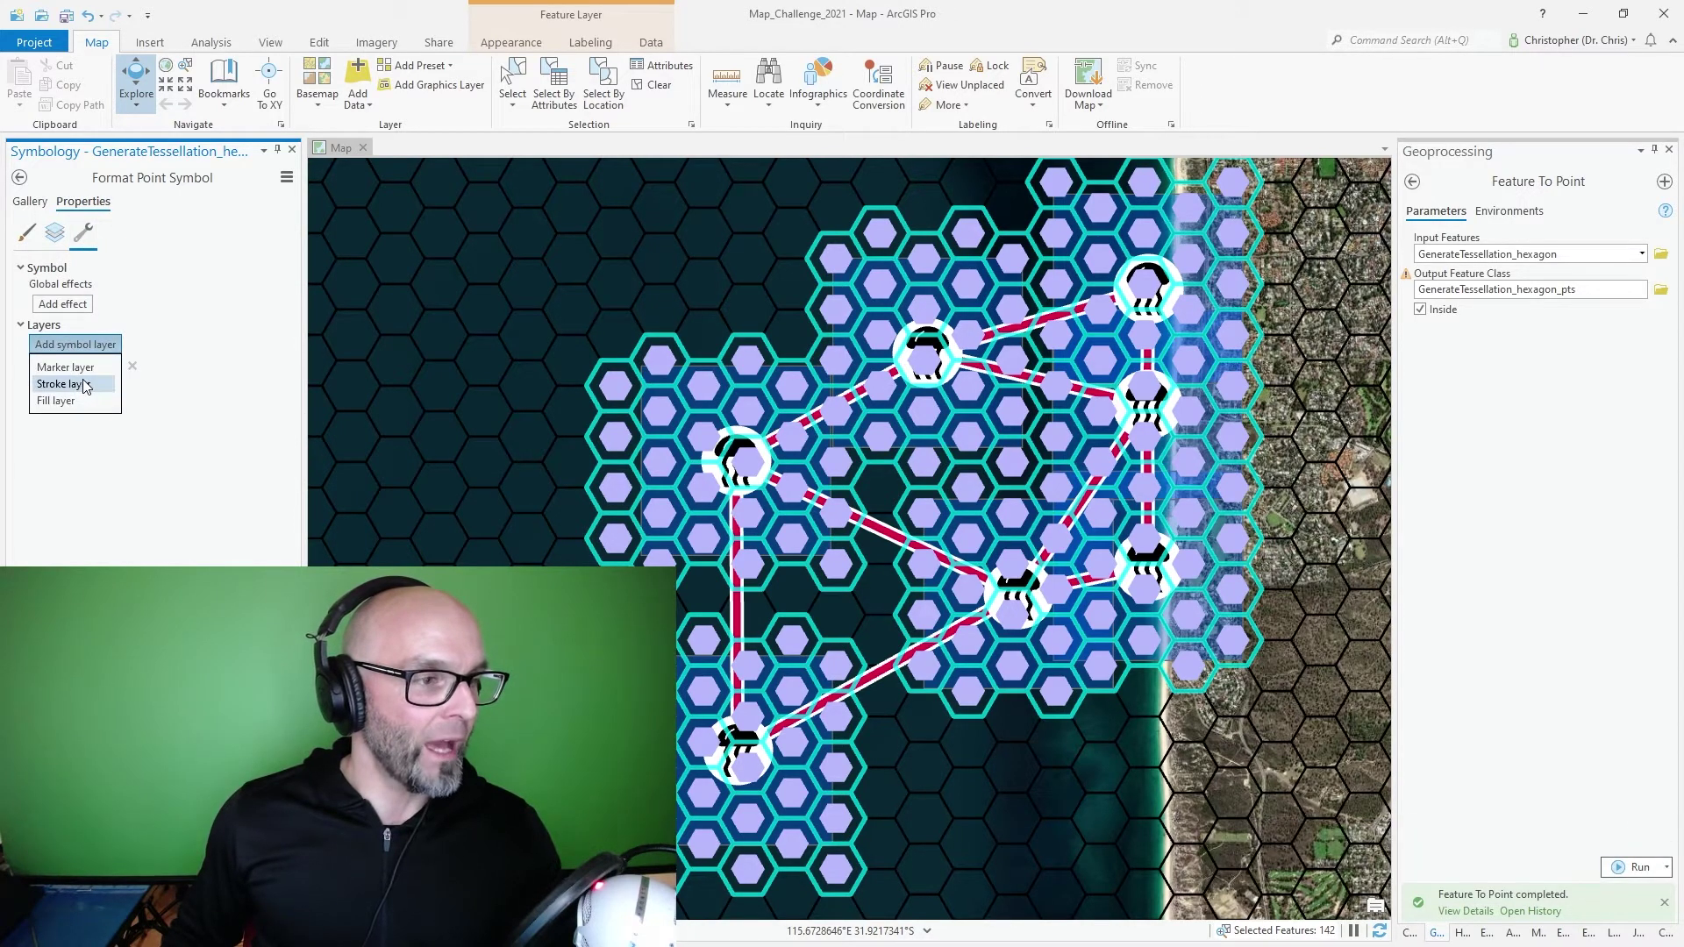
left_click(85, 386)
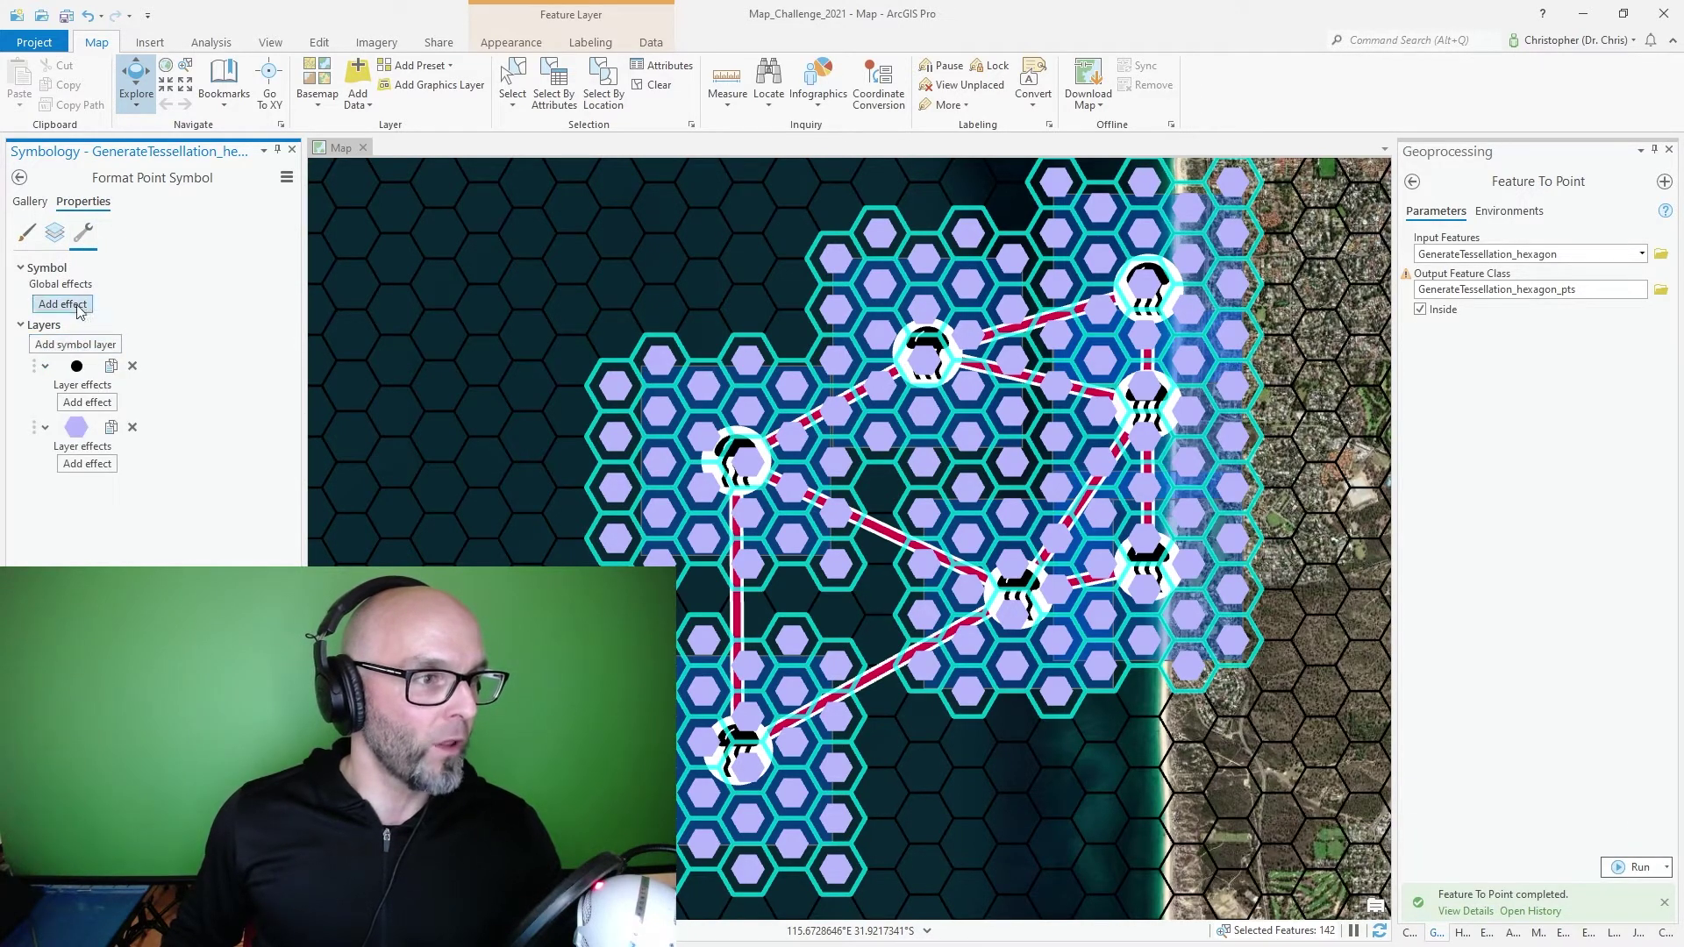
left_click(54, 242)
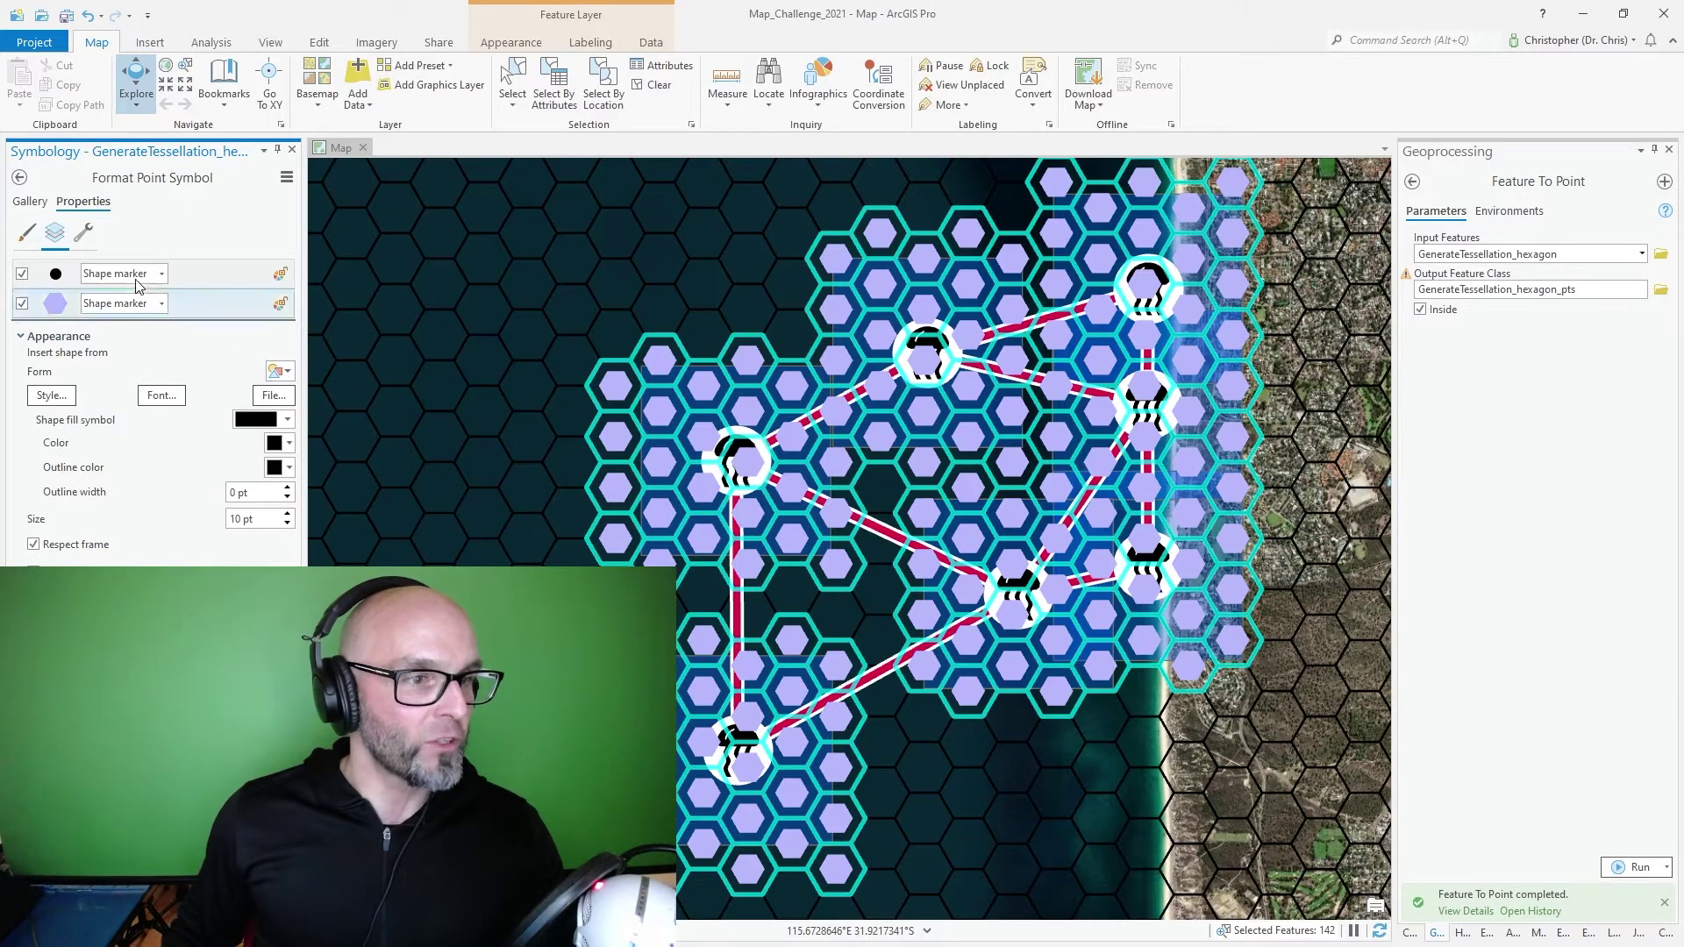
left_click(275, 395)
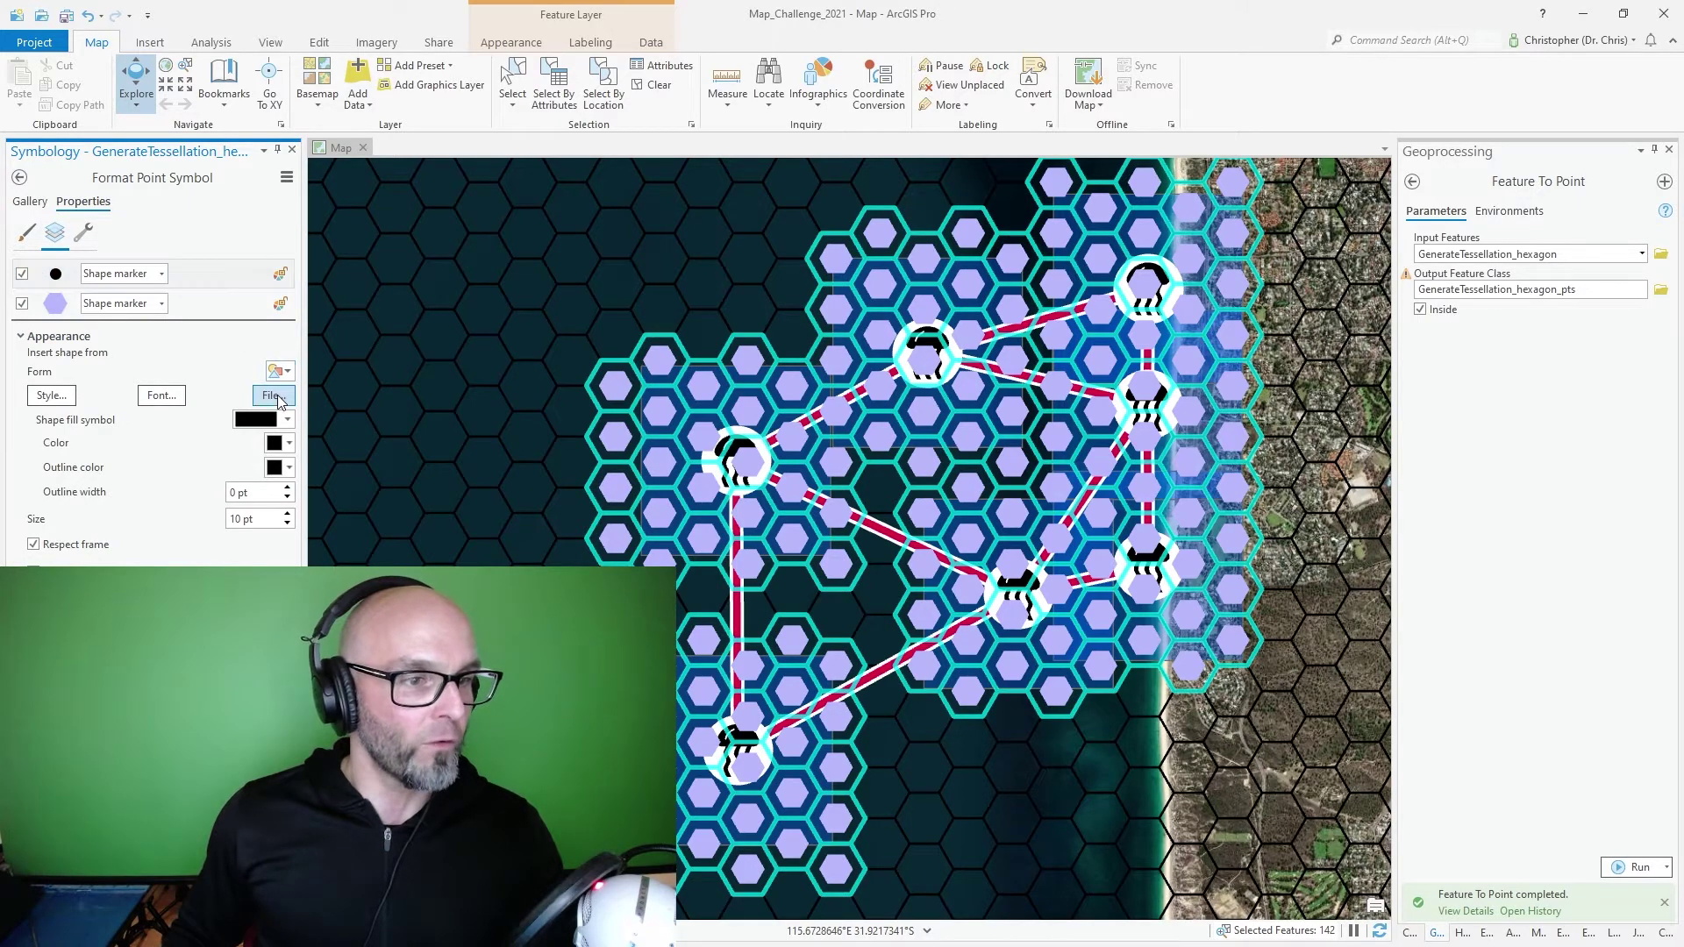
left_click(763, 253)
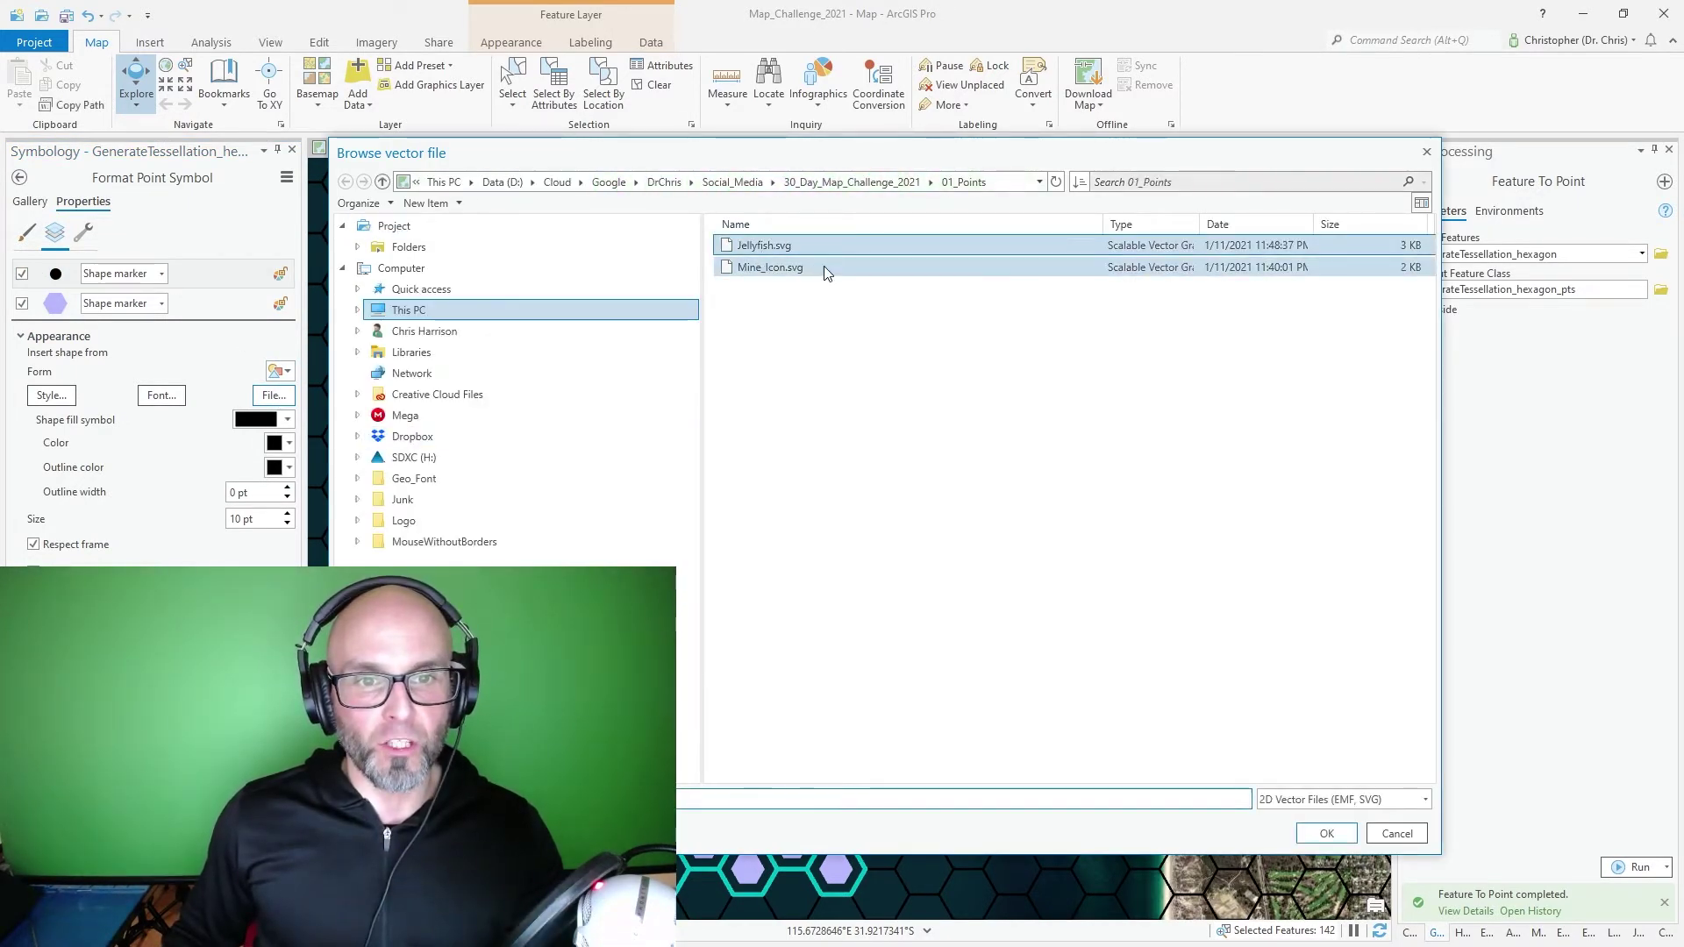
left_click(1325, 834)
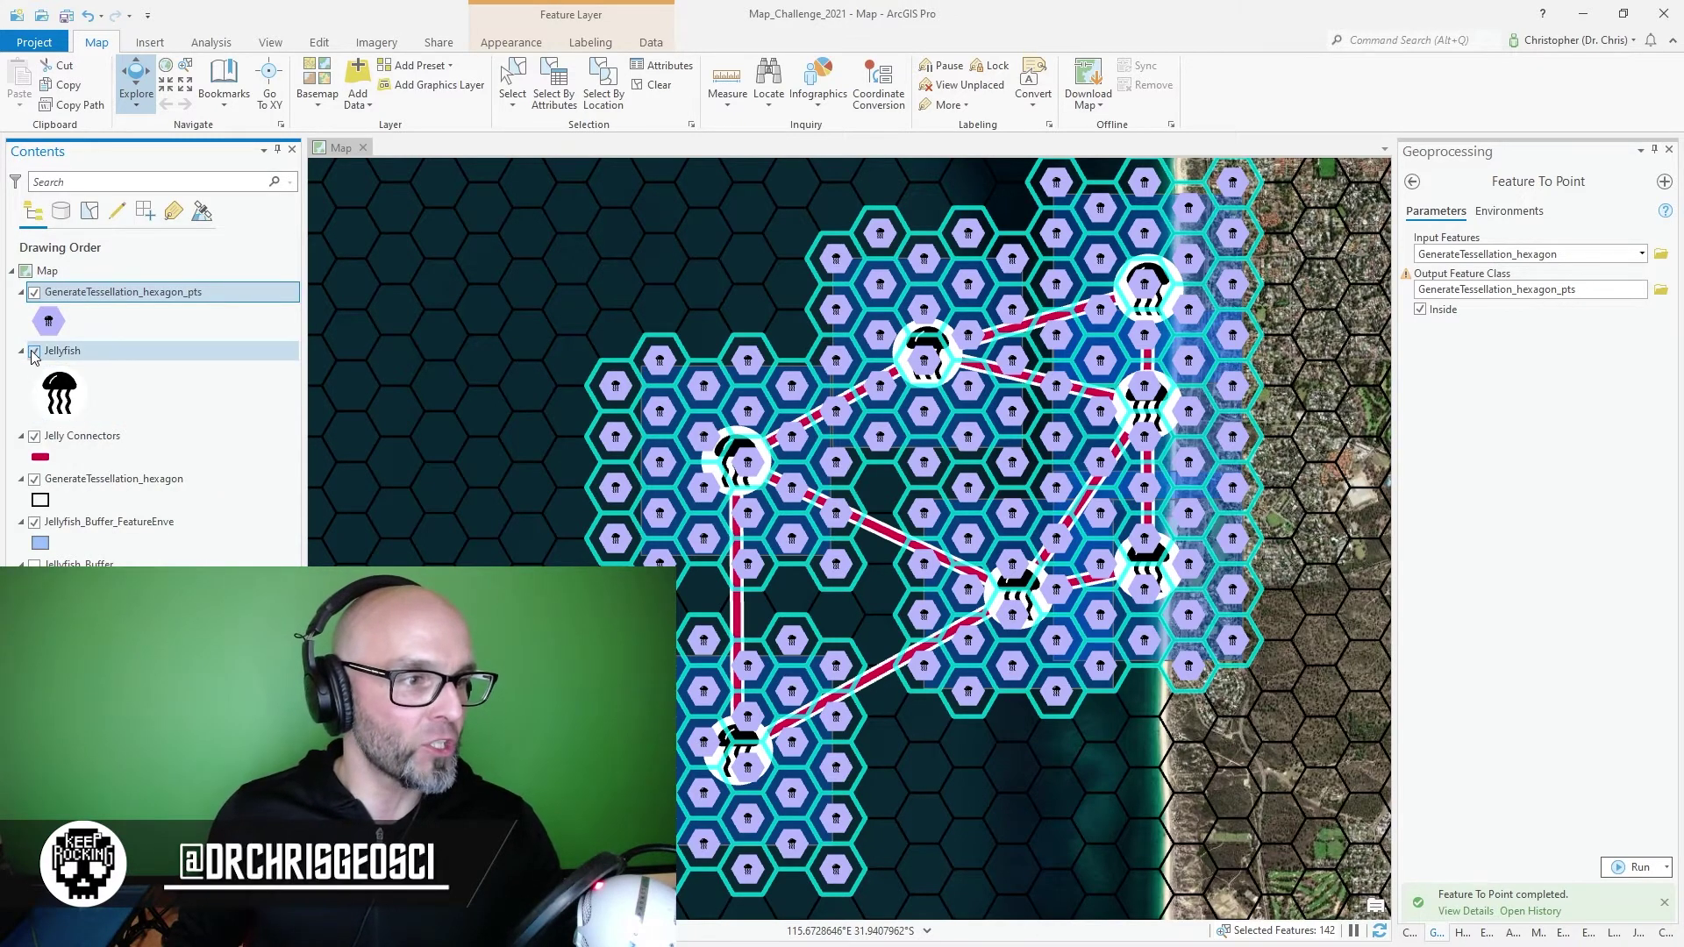
left_click(35, 352)
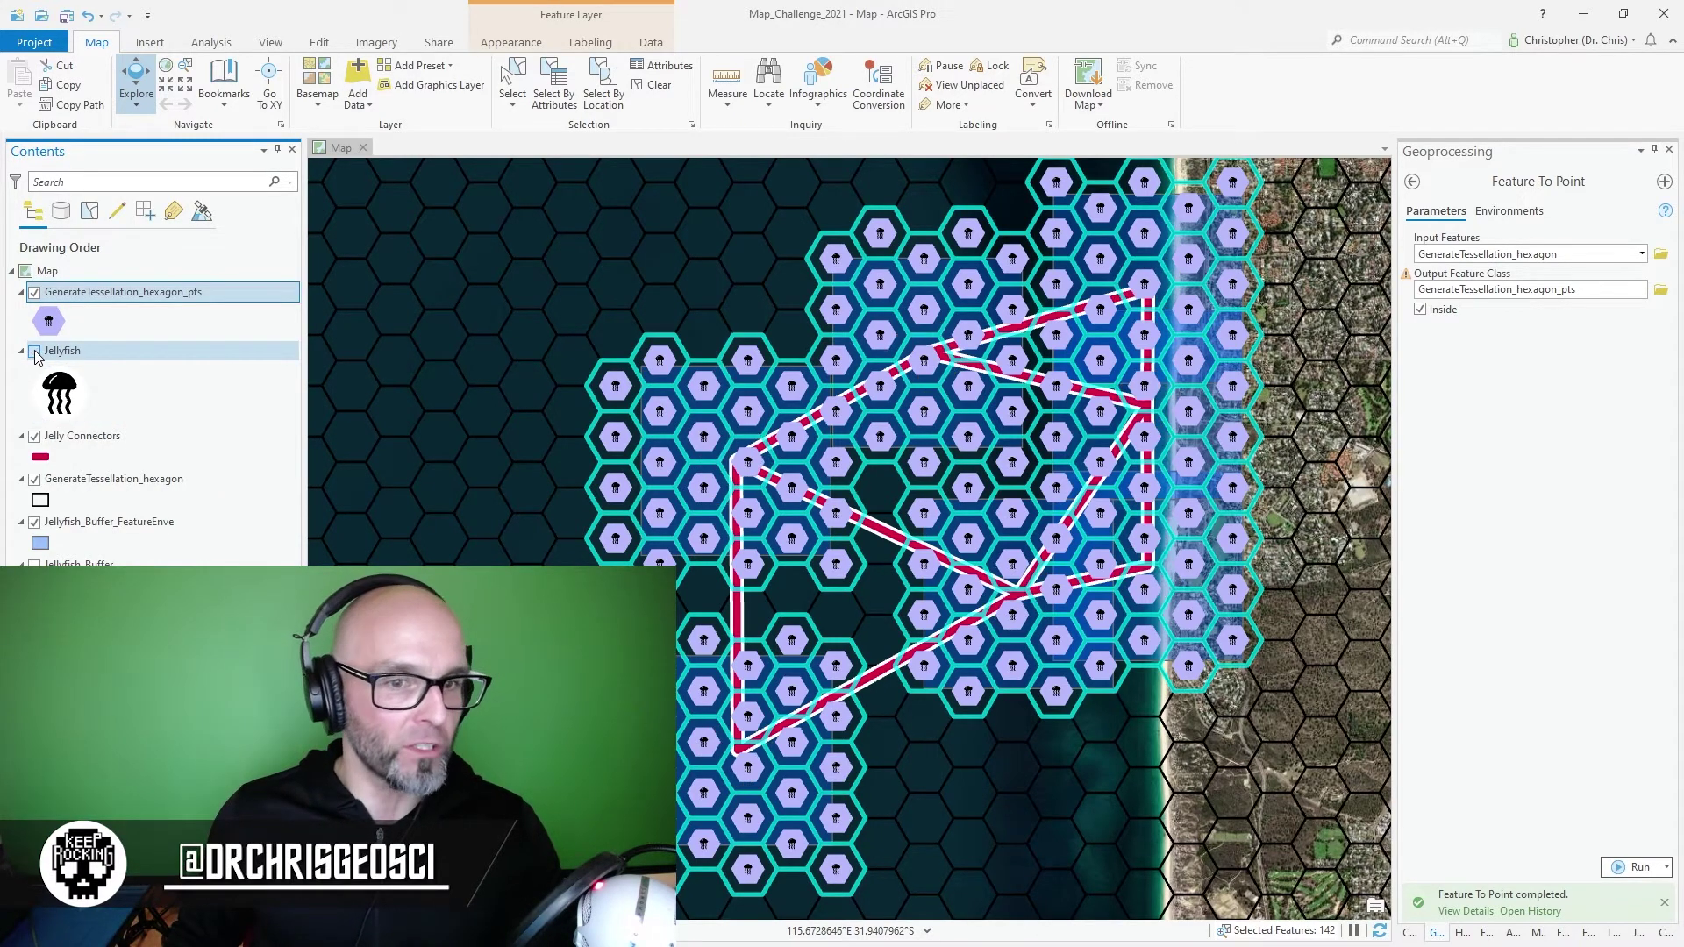
- Clear the selection, then select the 48 hexagons intersecting Jelly Connectors
left_click(658, 91)
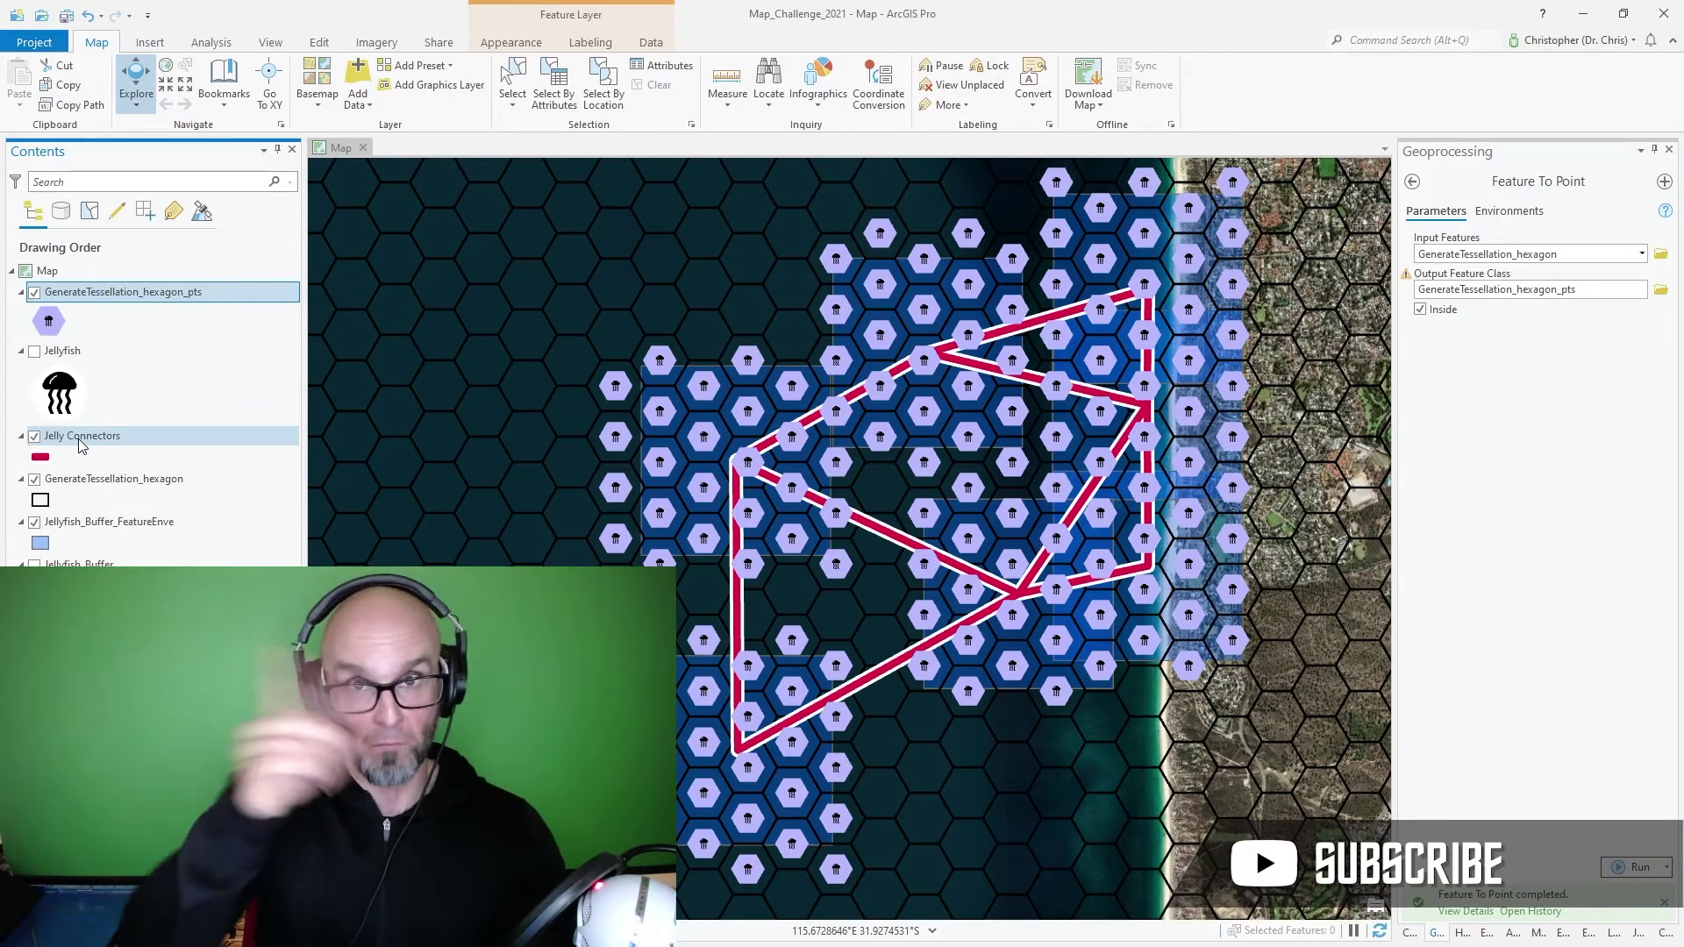
left_click(603, 88)
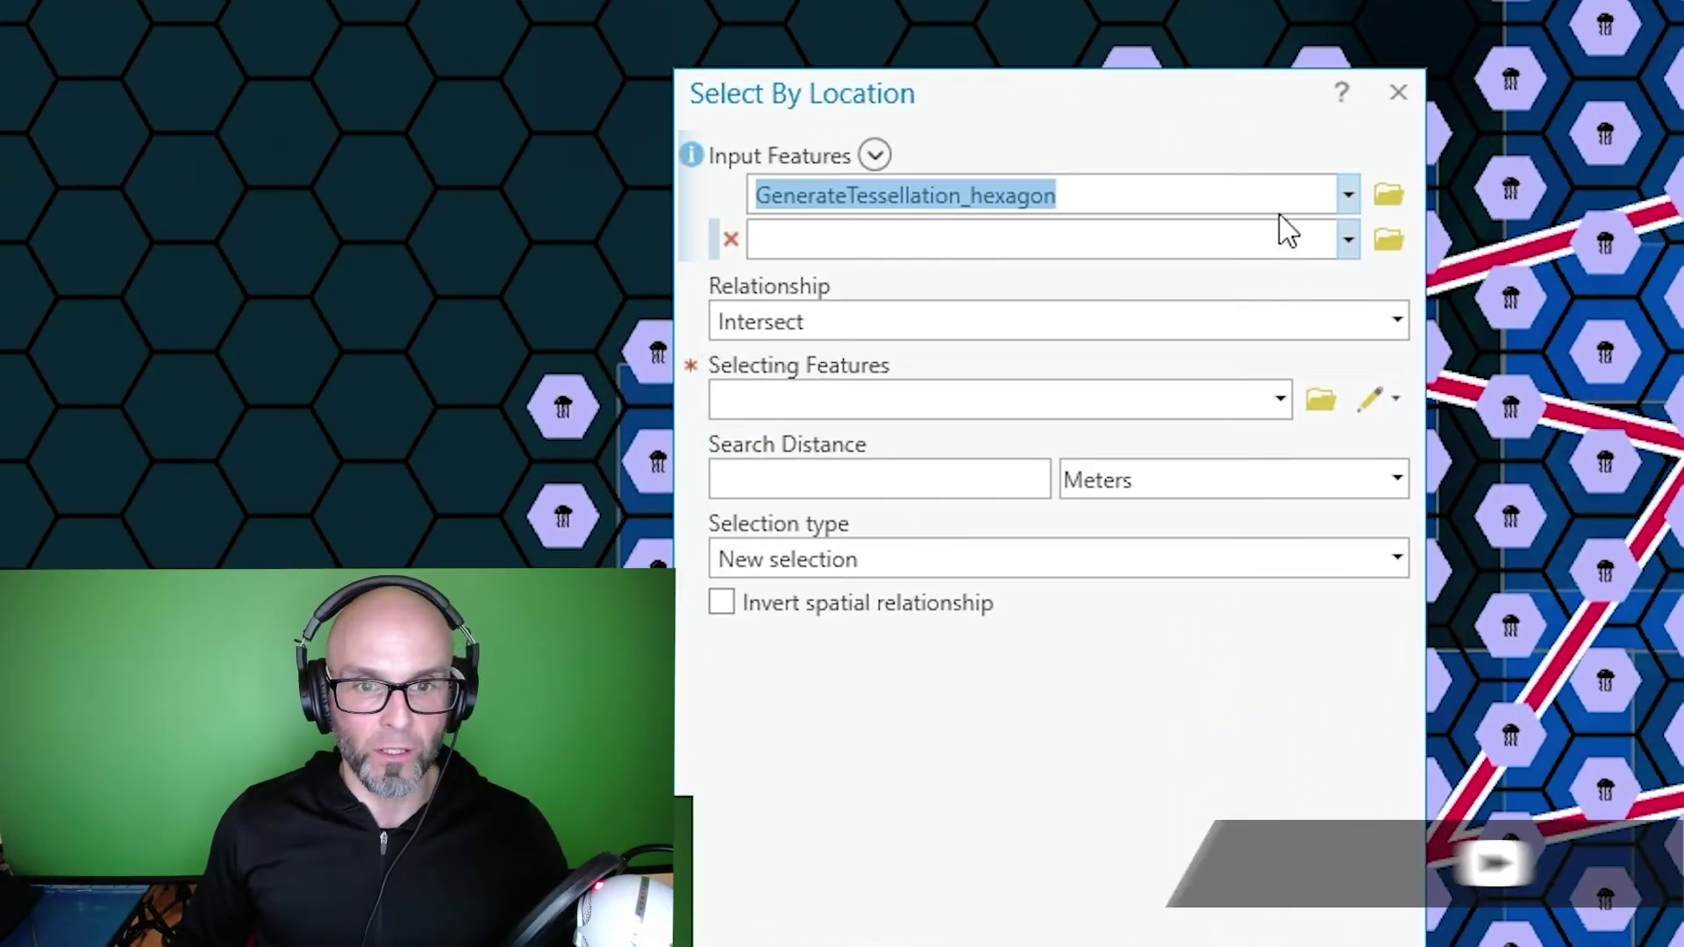
left_click(1278, 412)
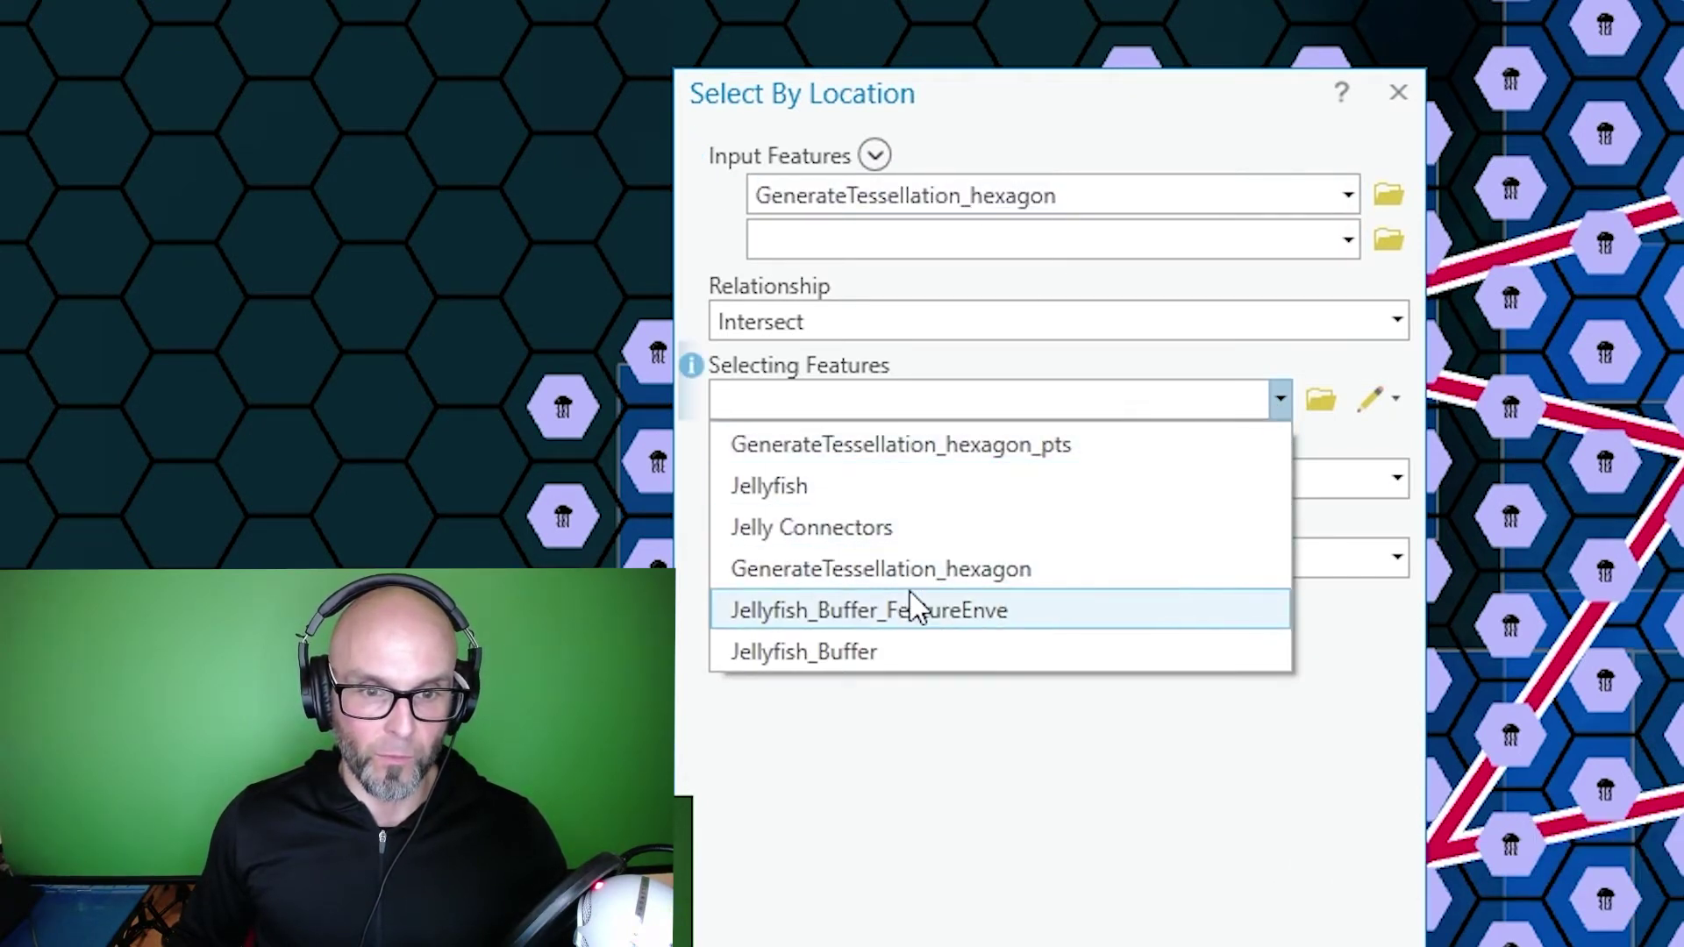
left_click(901, 532)
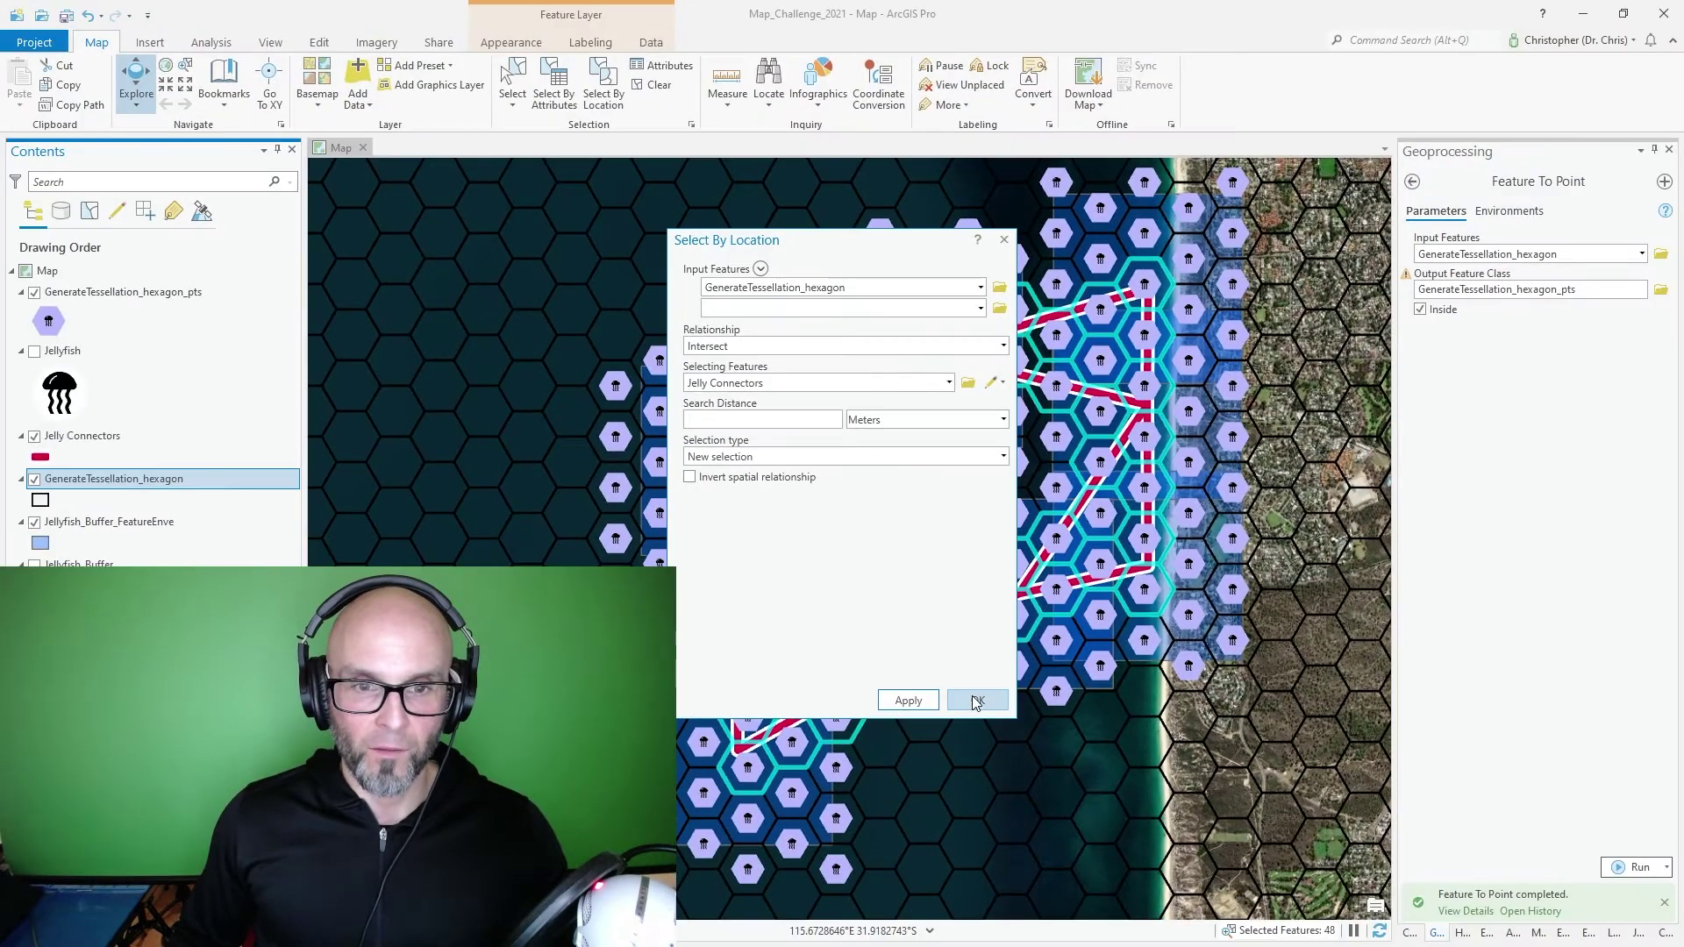
left_click(976, 701)
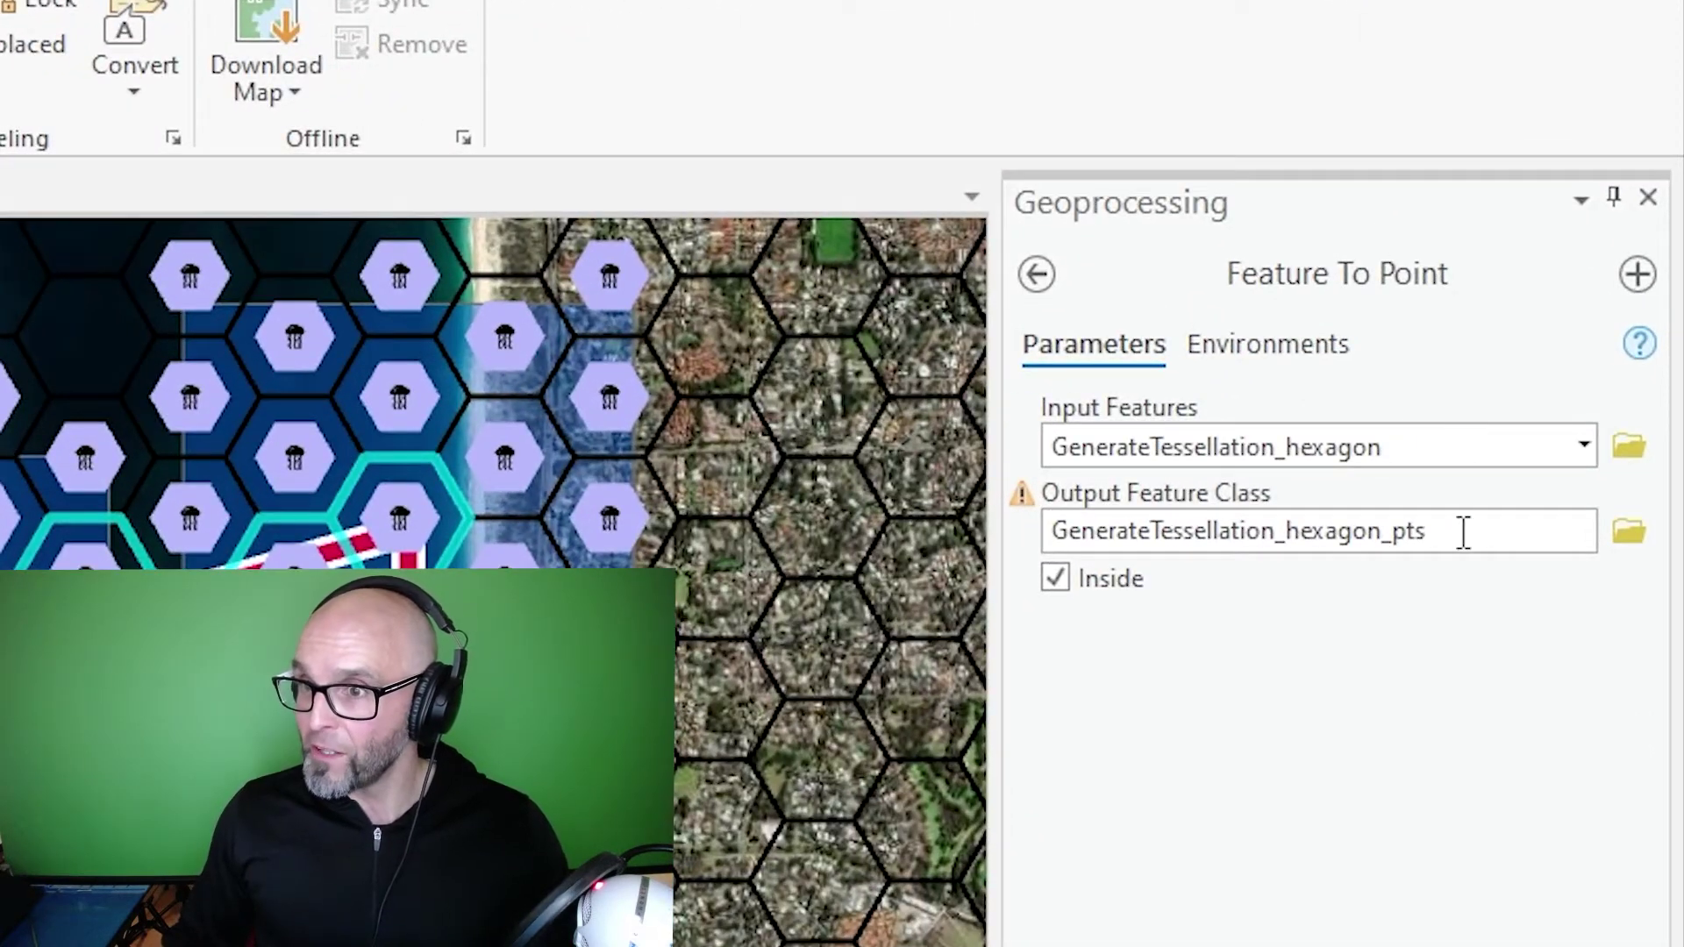
- Run Feature To Point on the selected hexagons, outputting GenerateTessellation_hexagon_pts_lns, and rename the layer
left_click(1463, 531)
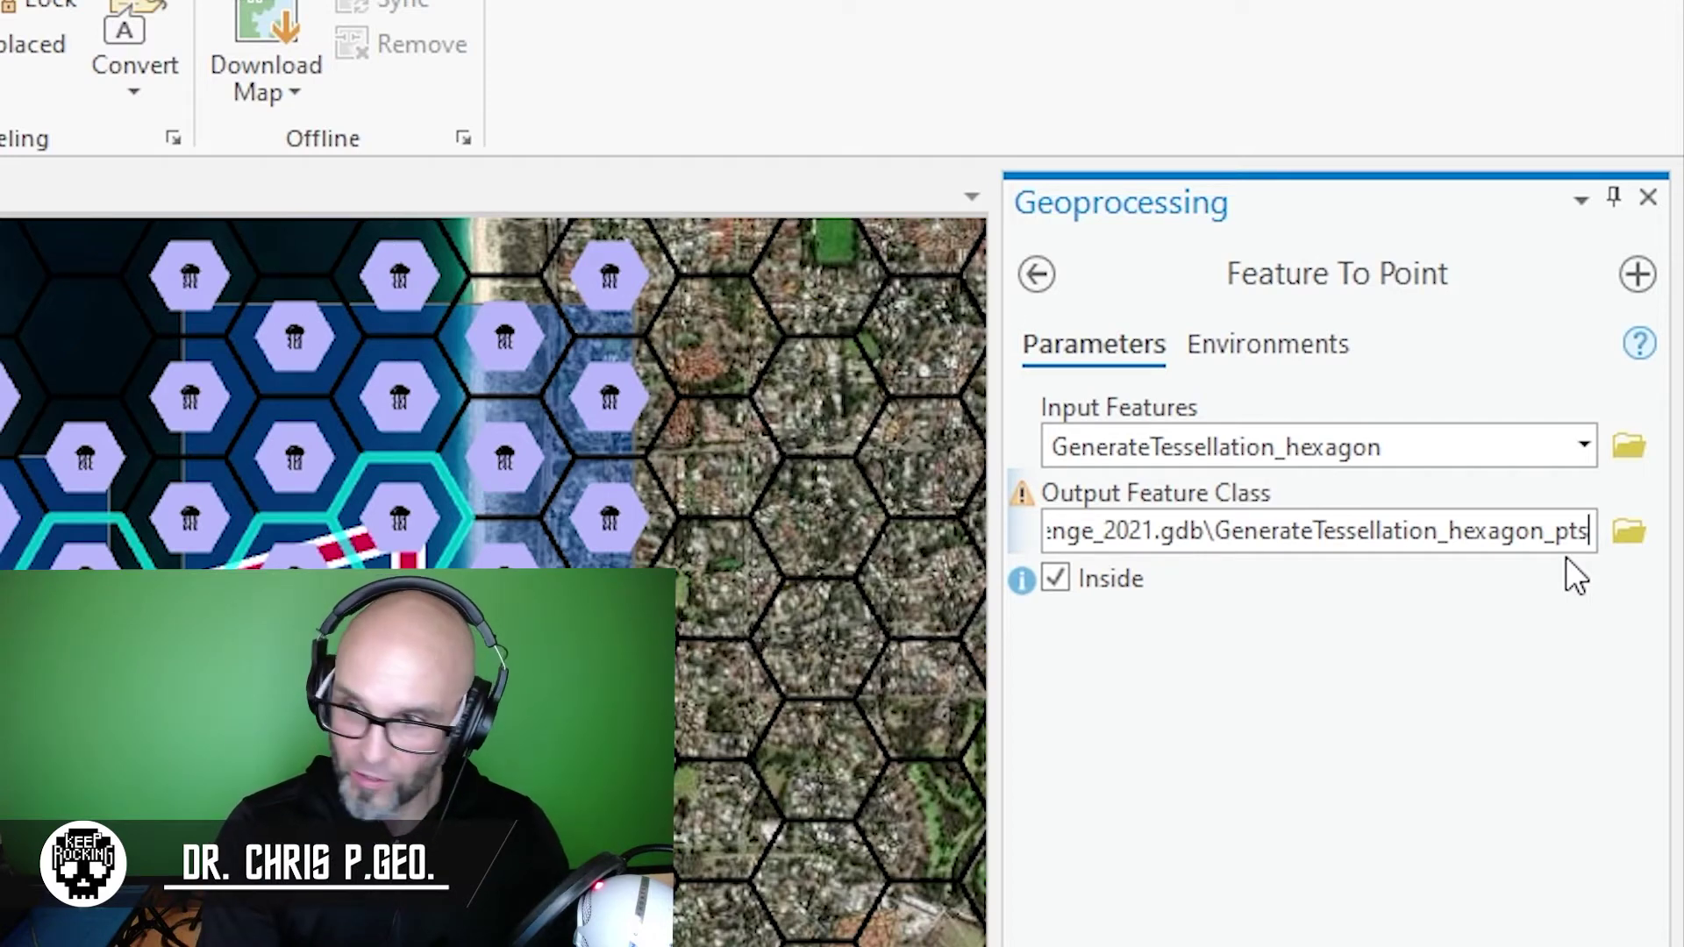
type("_Ins")
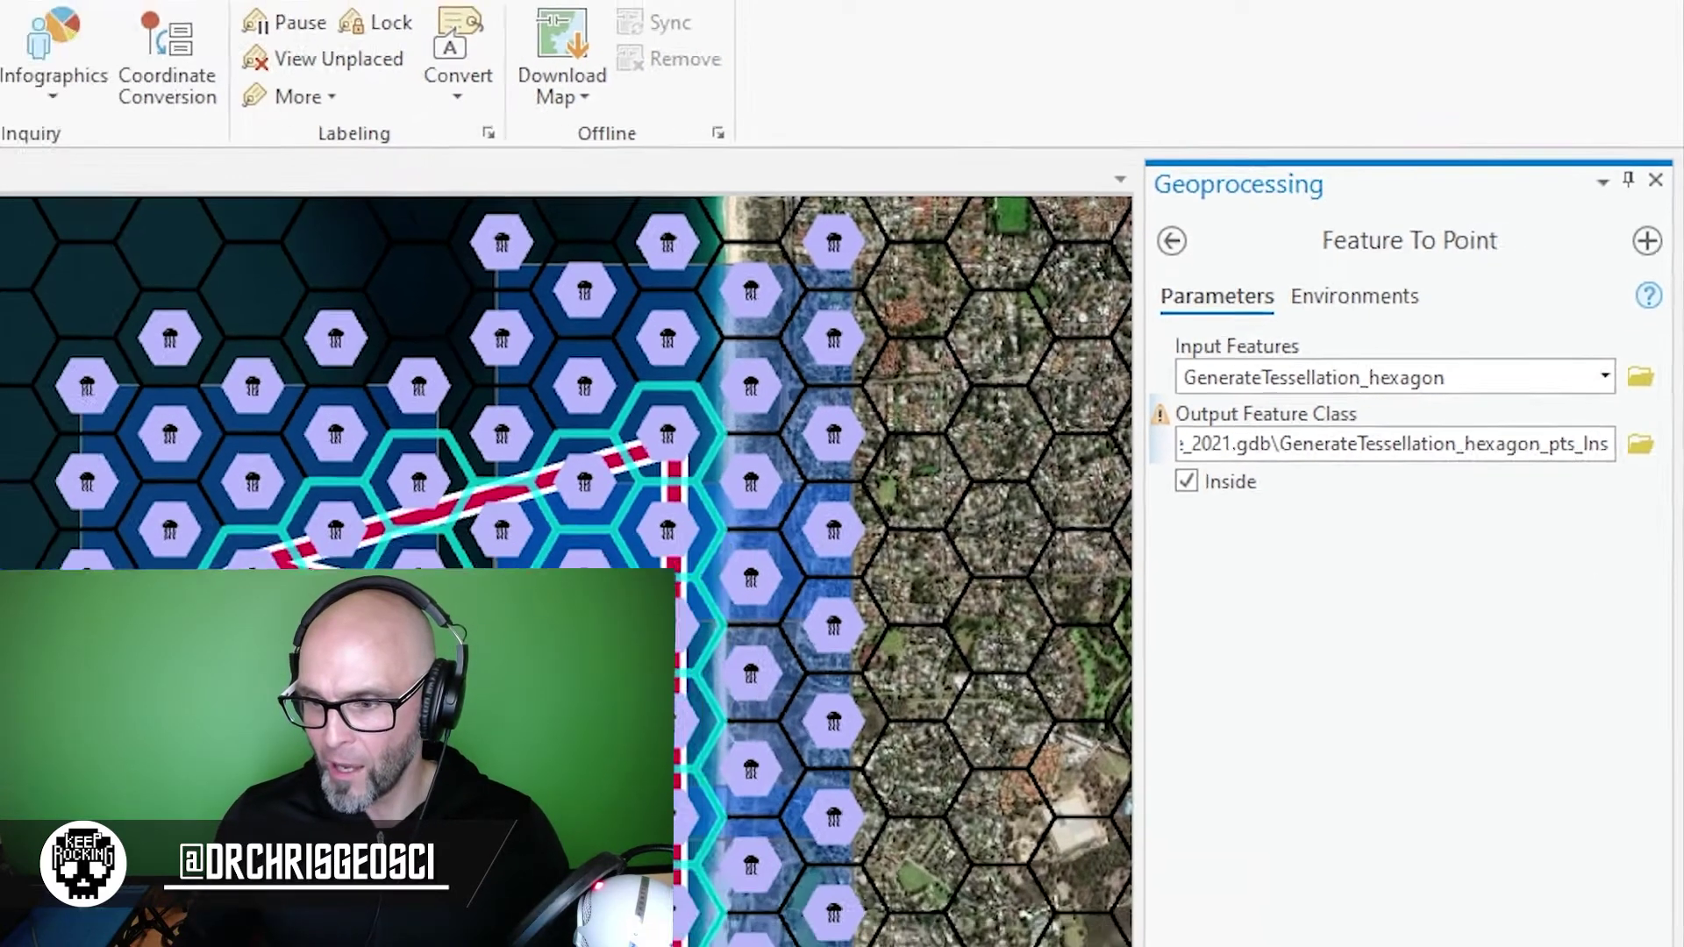
left_click(1633, 854)
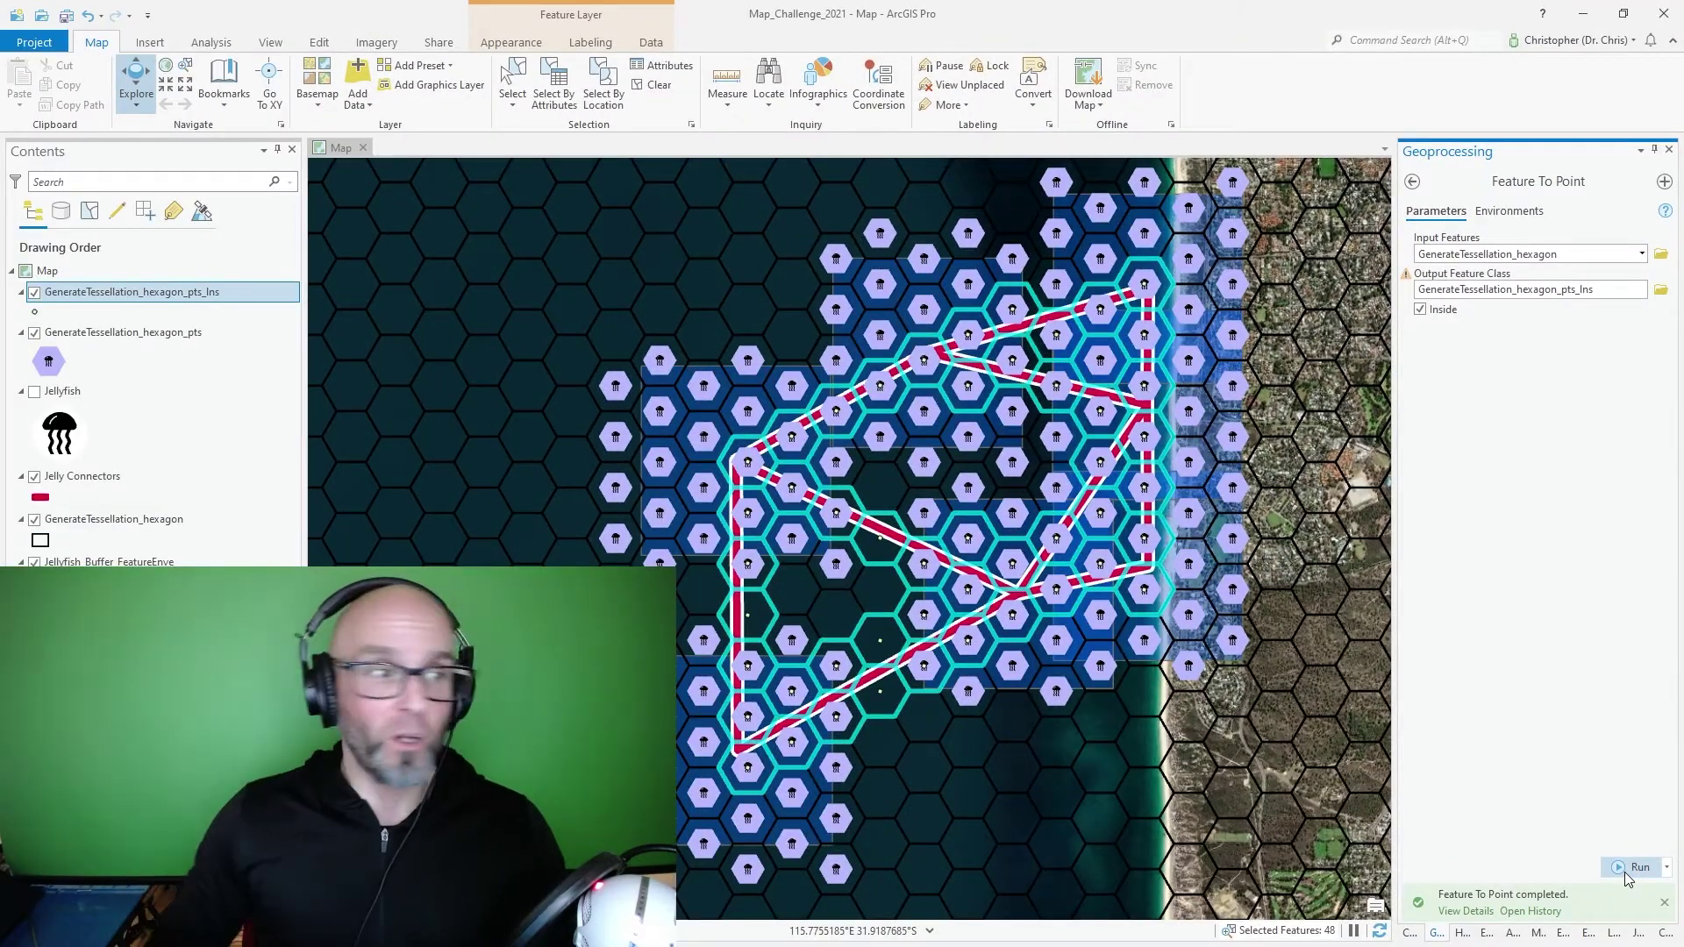
left_click(123, 296)
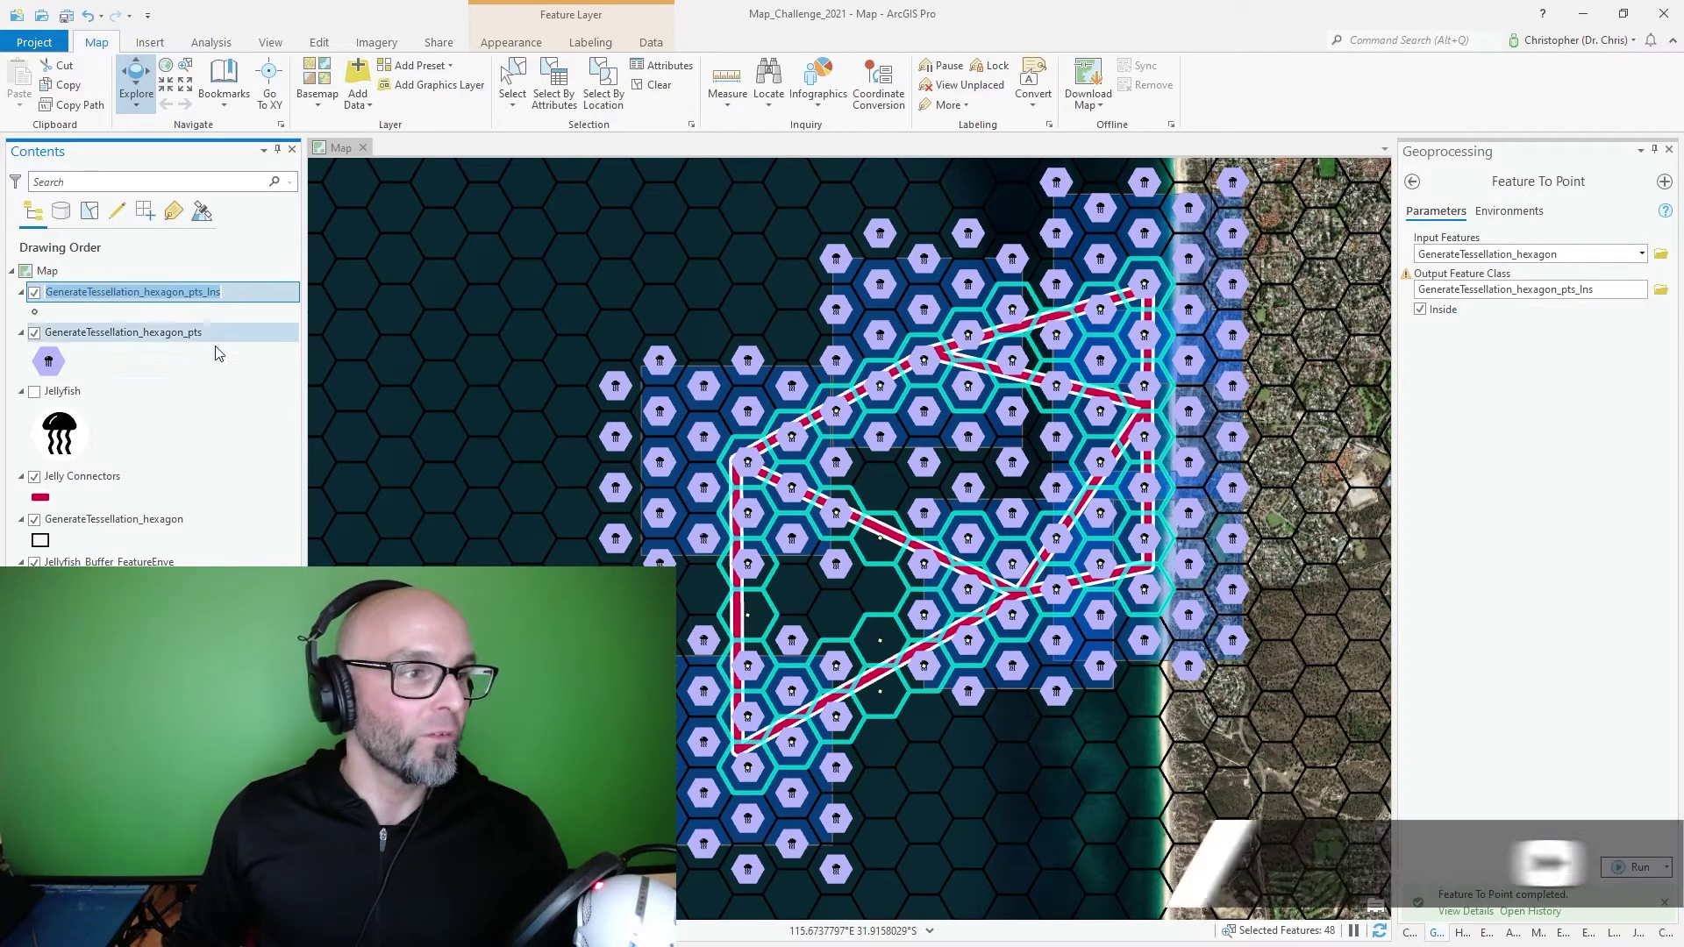
left_click(126, 292)
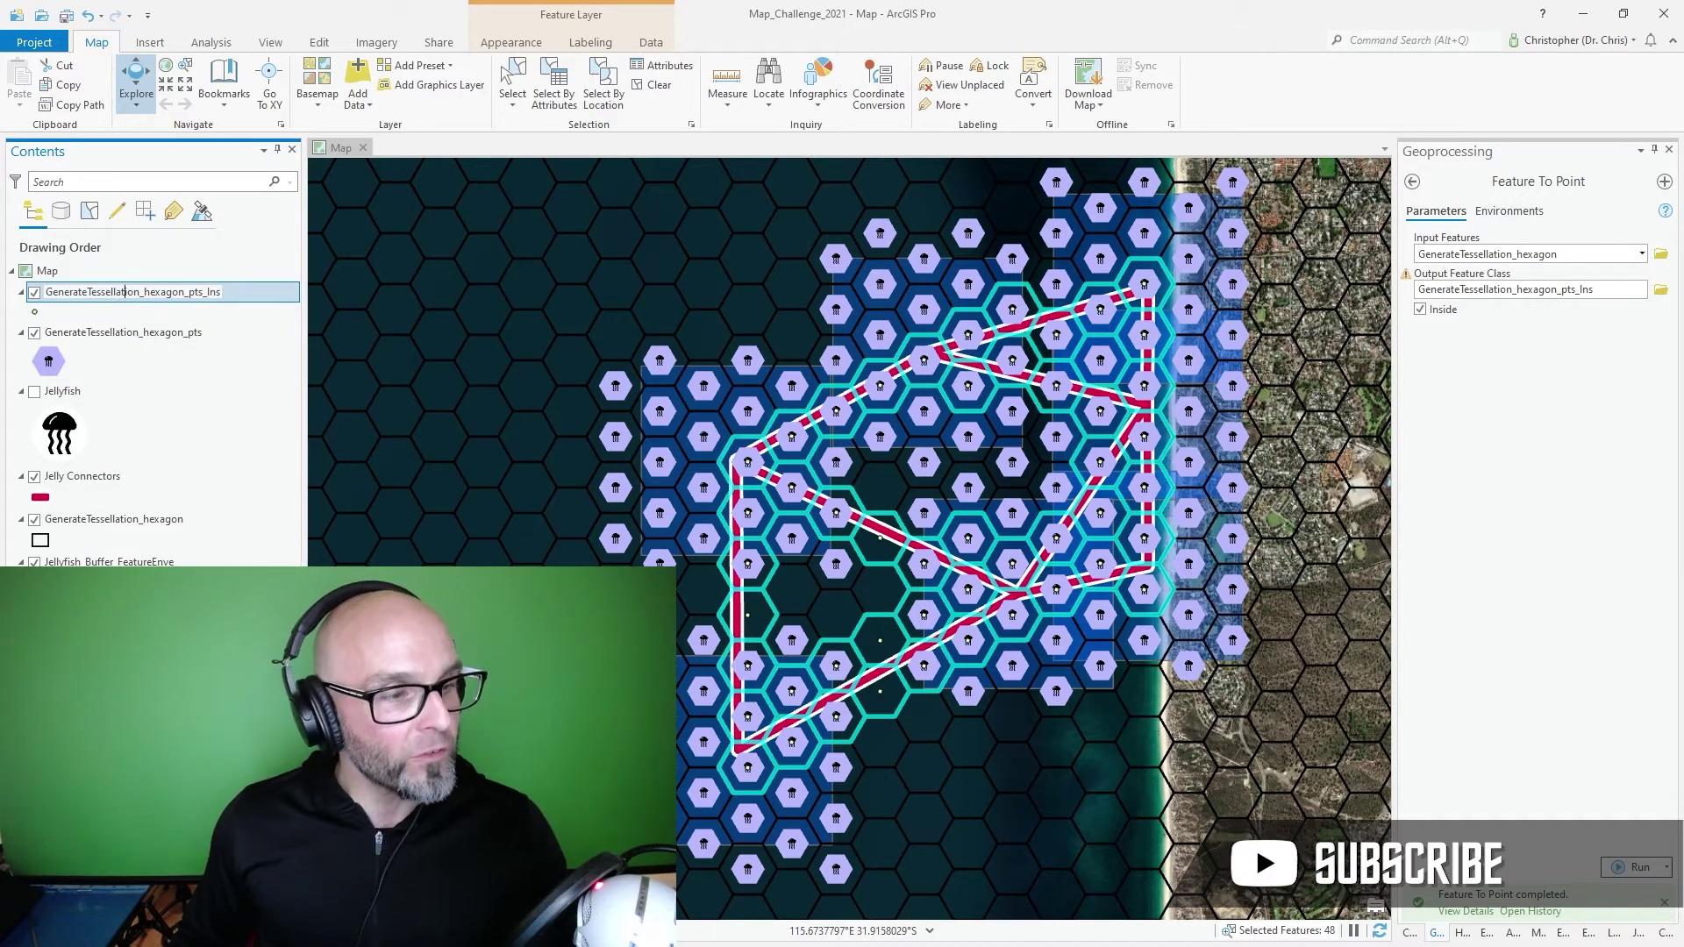
left_click(34, 312)
- Style the _pts_lns points as red 30 pt hexagon markers with 0 pt outline
left_click(92, 264)
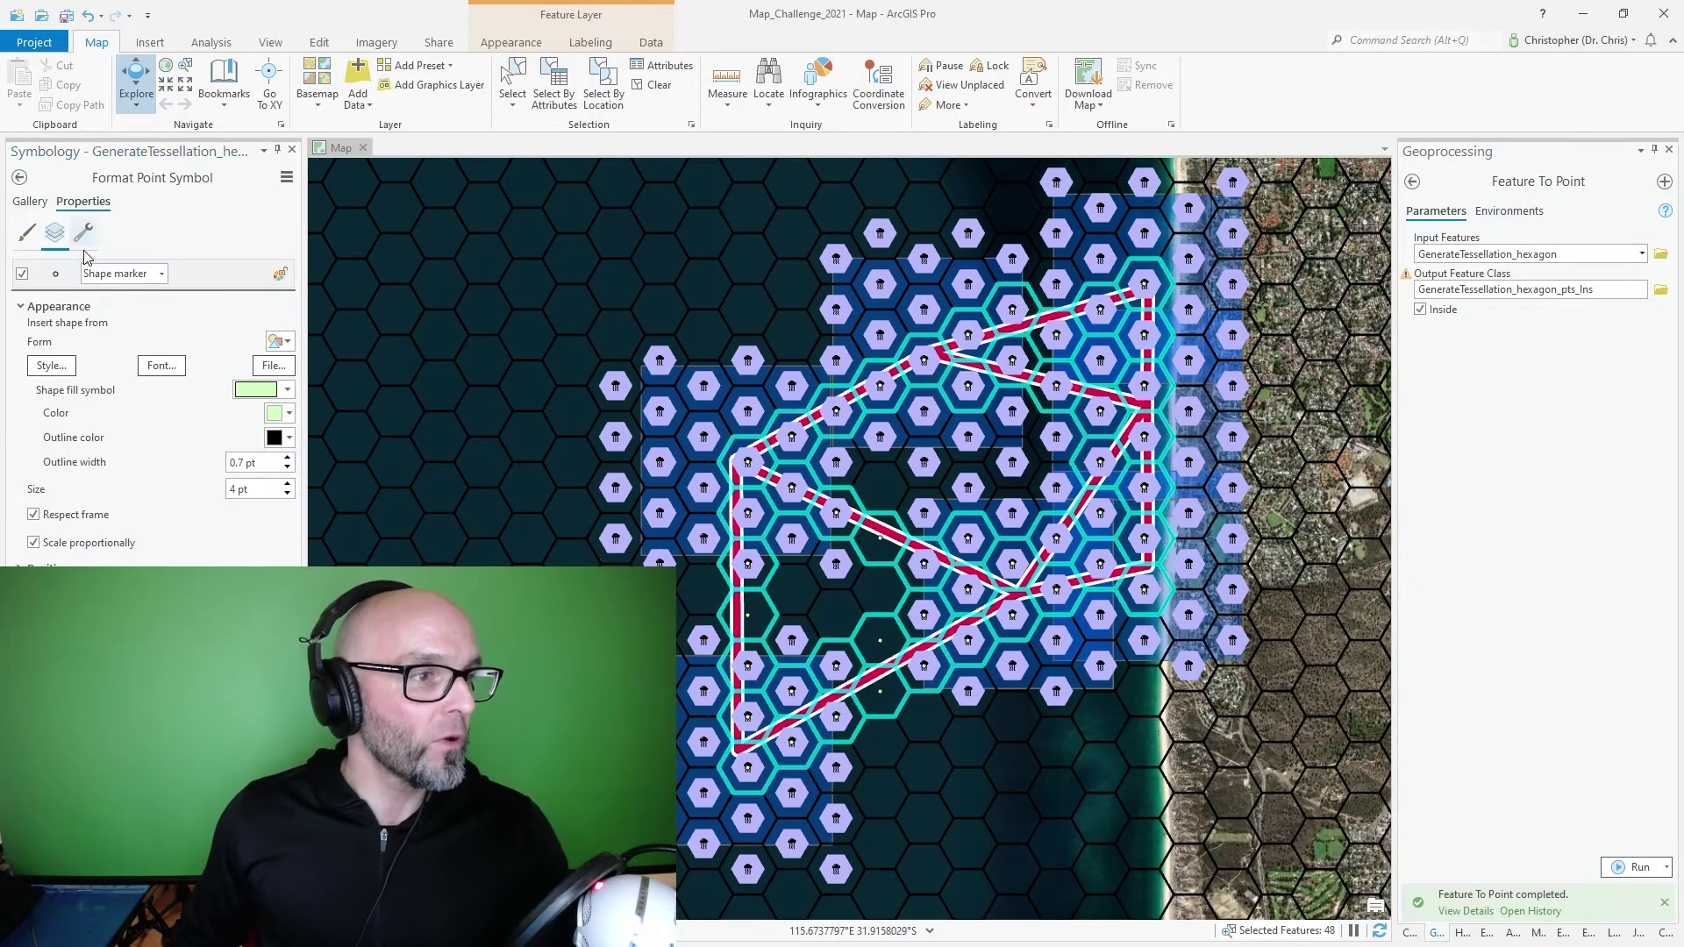
left_click(290, 349)
left_click(298, 550)
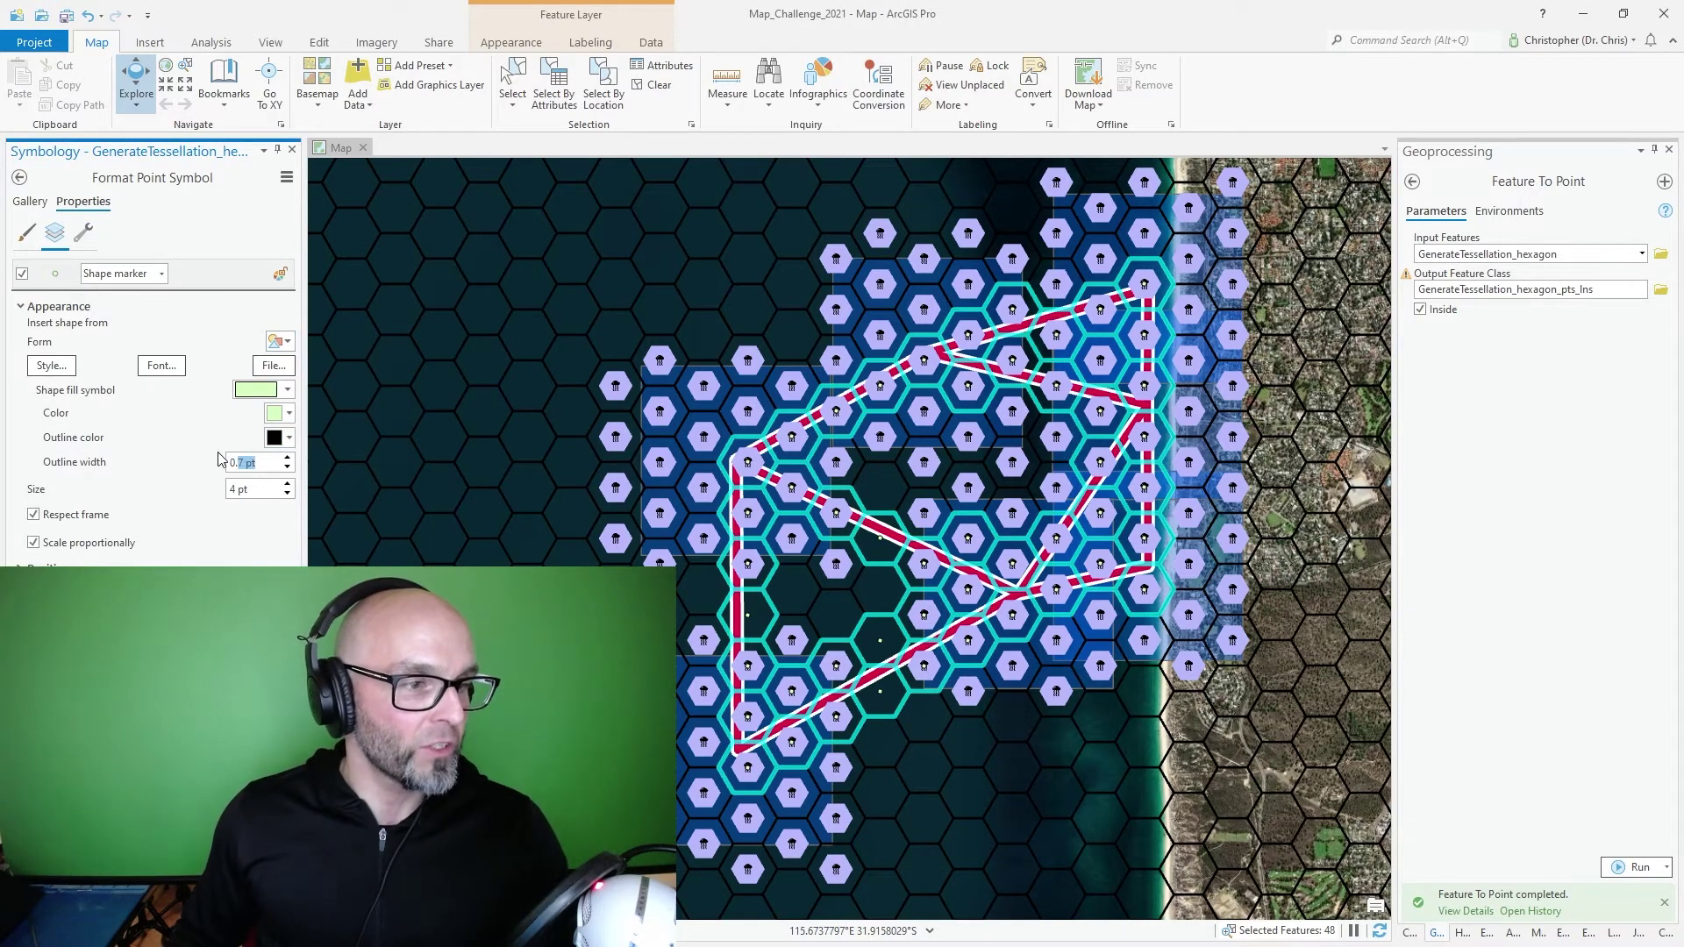
type("0")
key("Return")
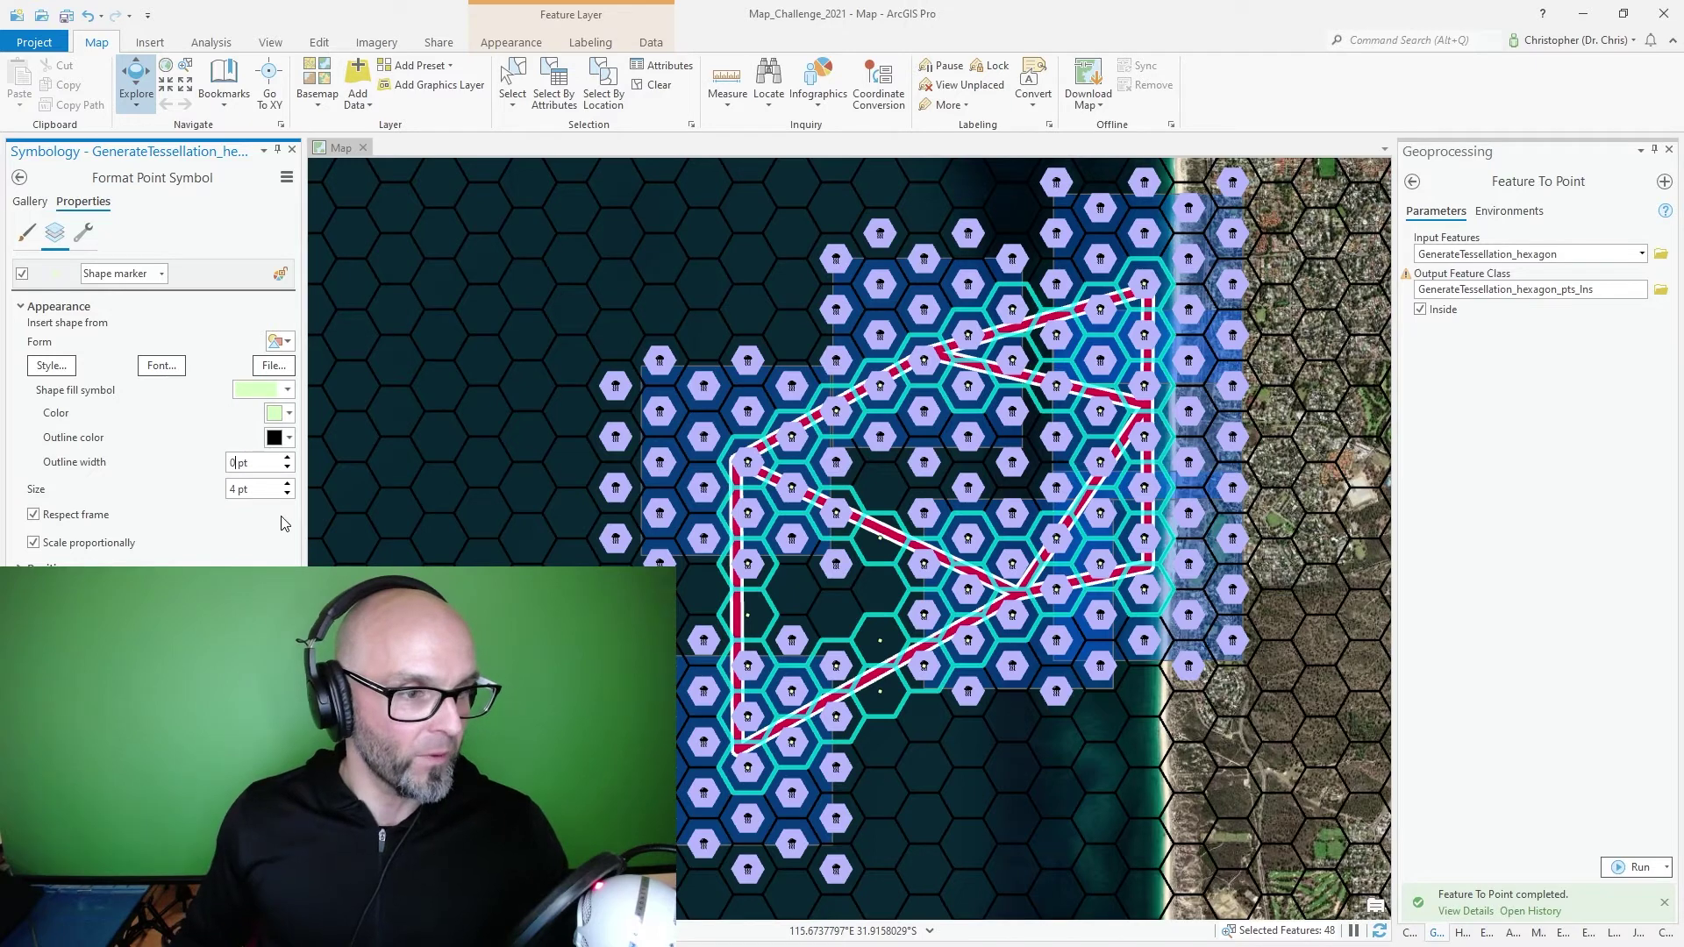
type("3")
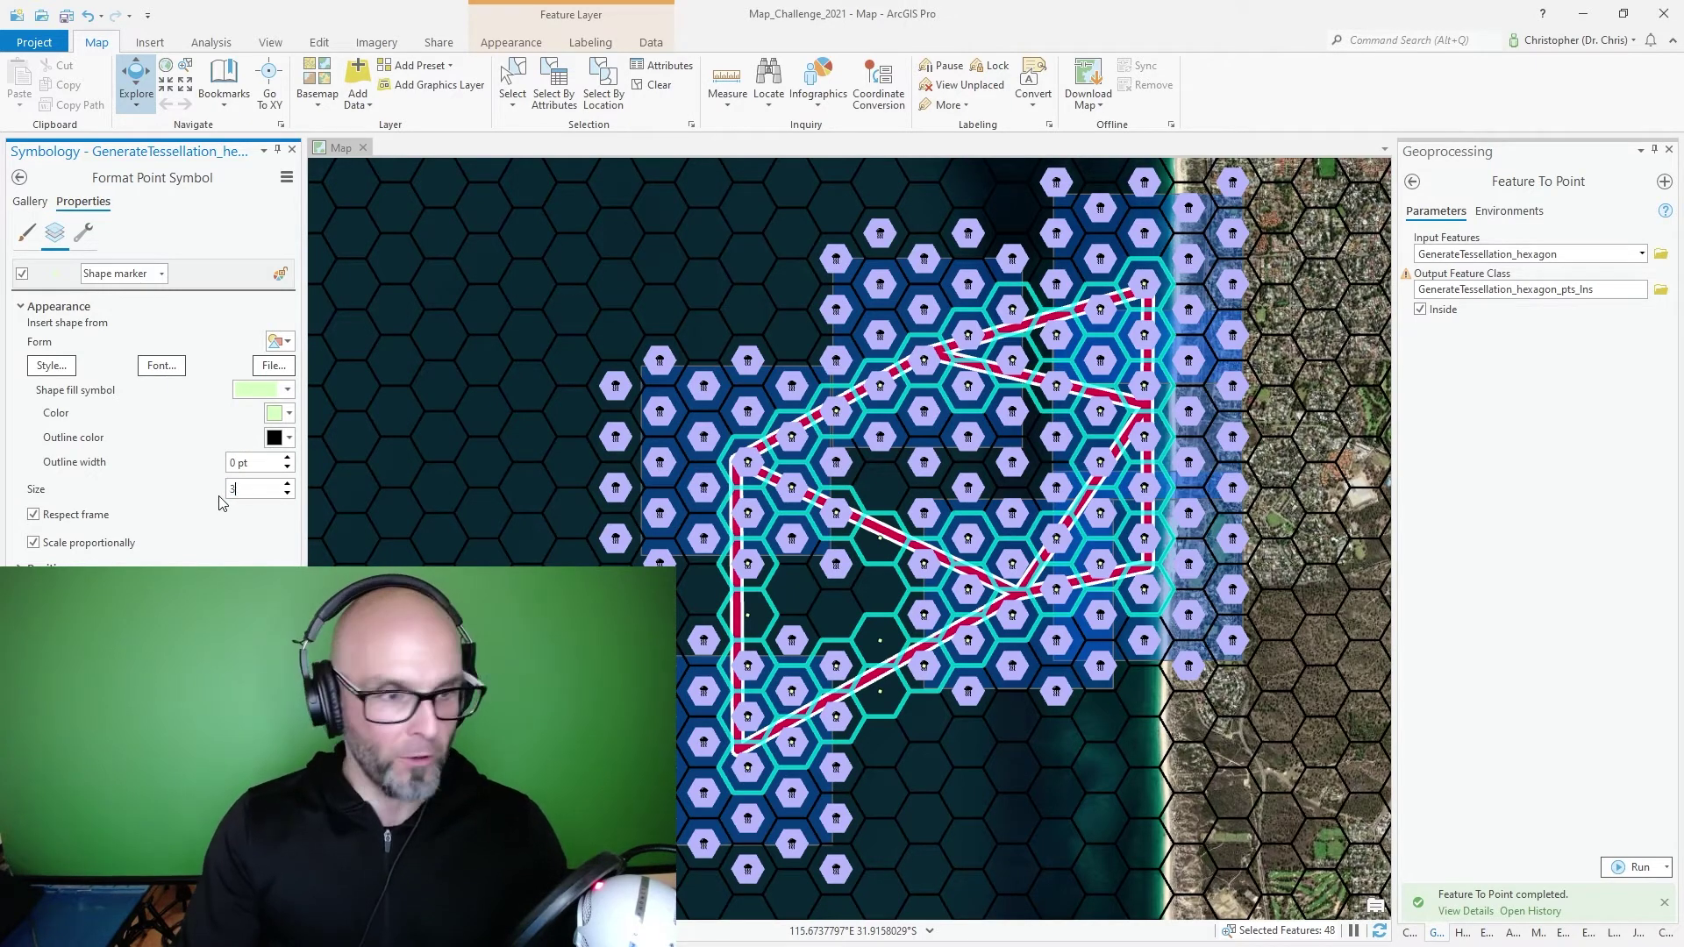
type("0")
left_click(290, 413)
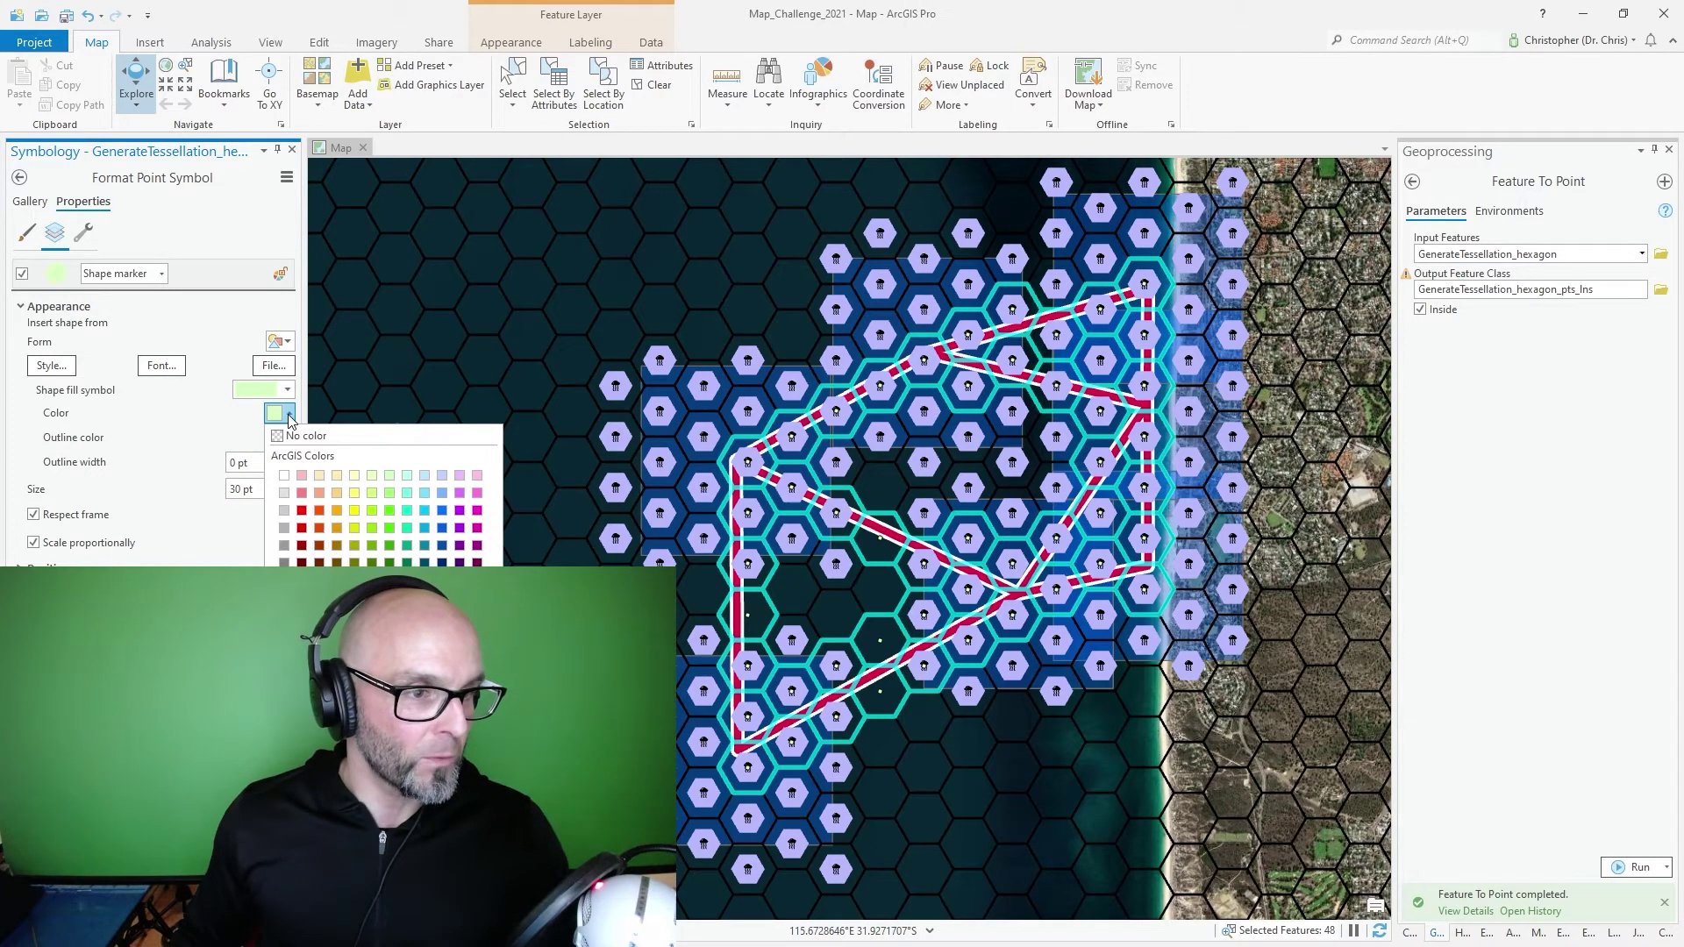
left_click(281, 454)
left_click(290, 415)
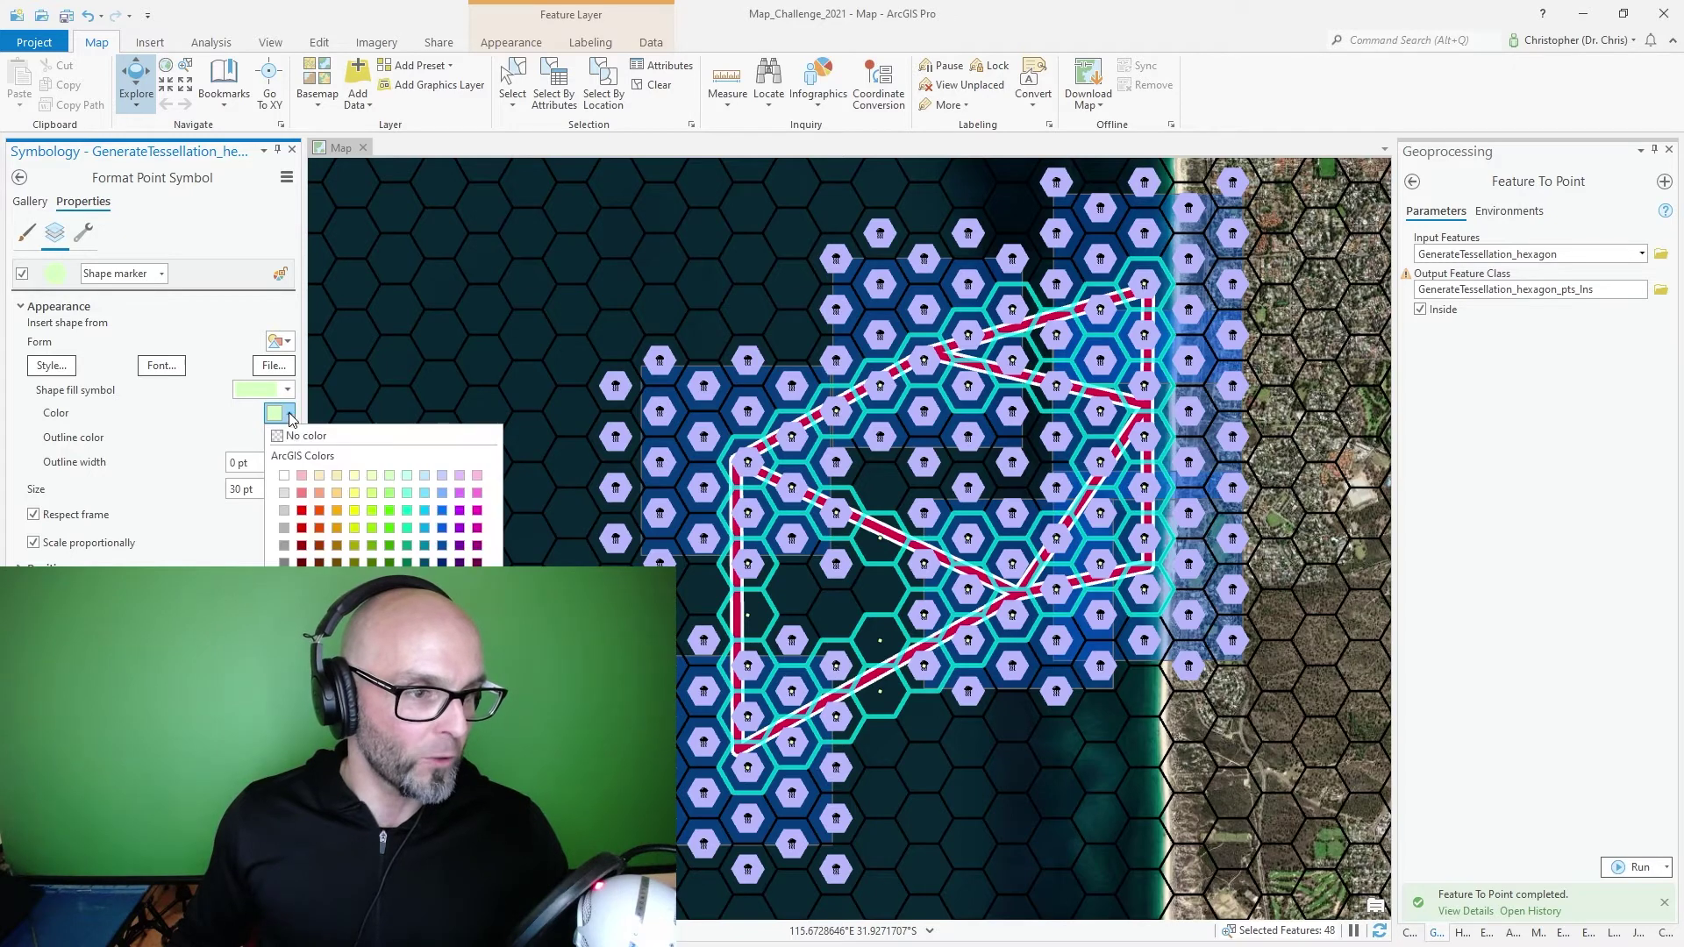
left_click(302, 510)
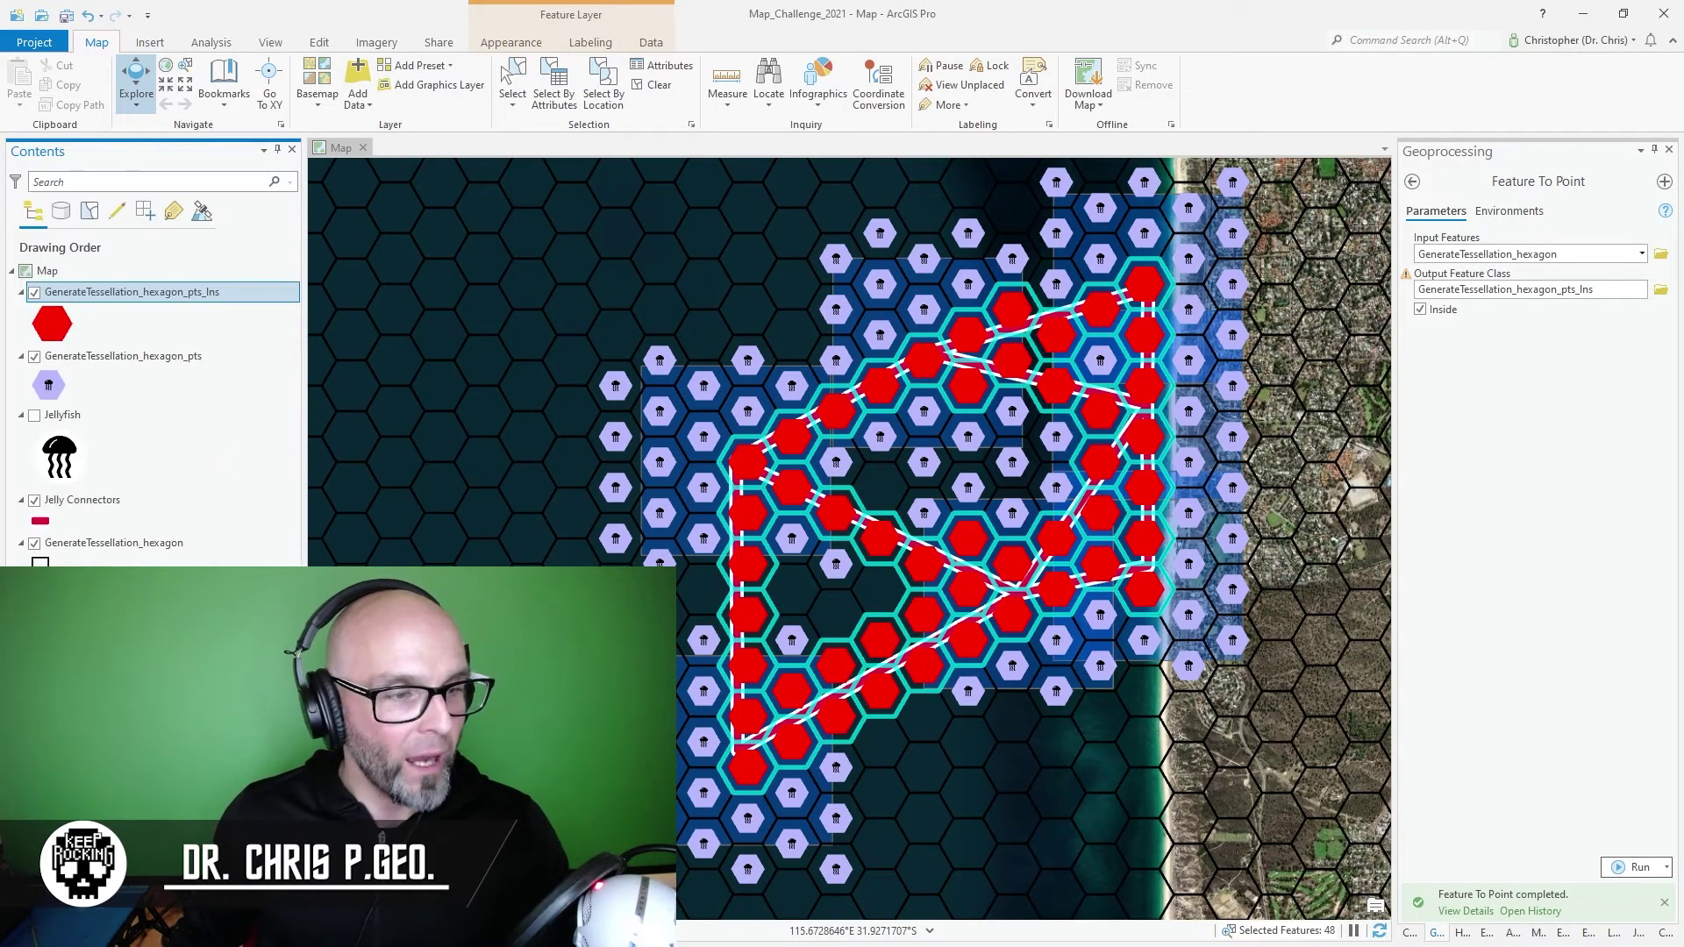
- Move the red hexagon layer below the lavender points, hide Jelly Connectors, and clear the selection
left_click_drag(128, 294, 123, 414)
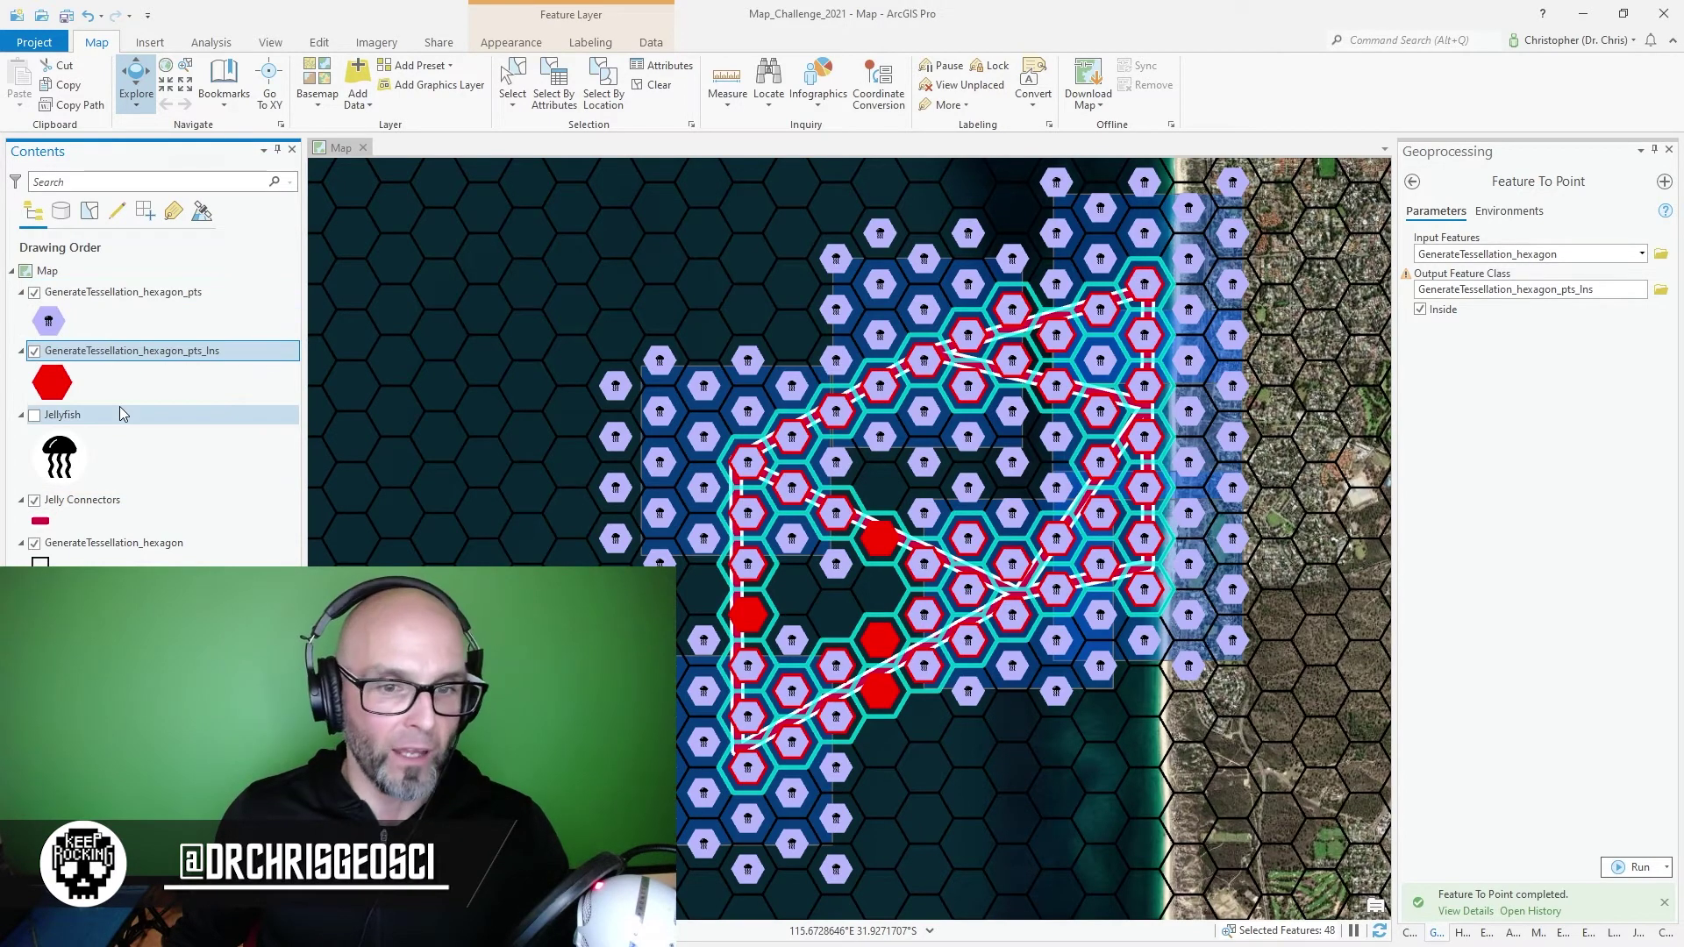
left_click(35, 501)
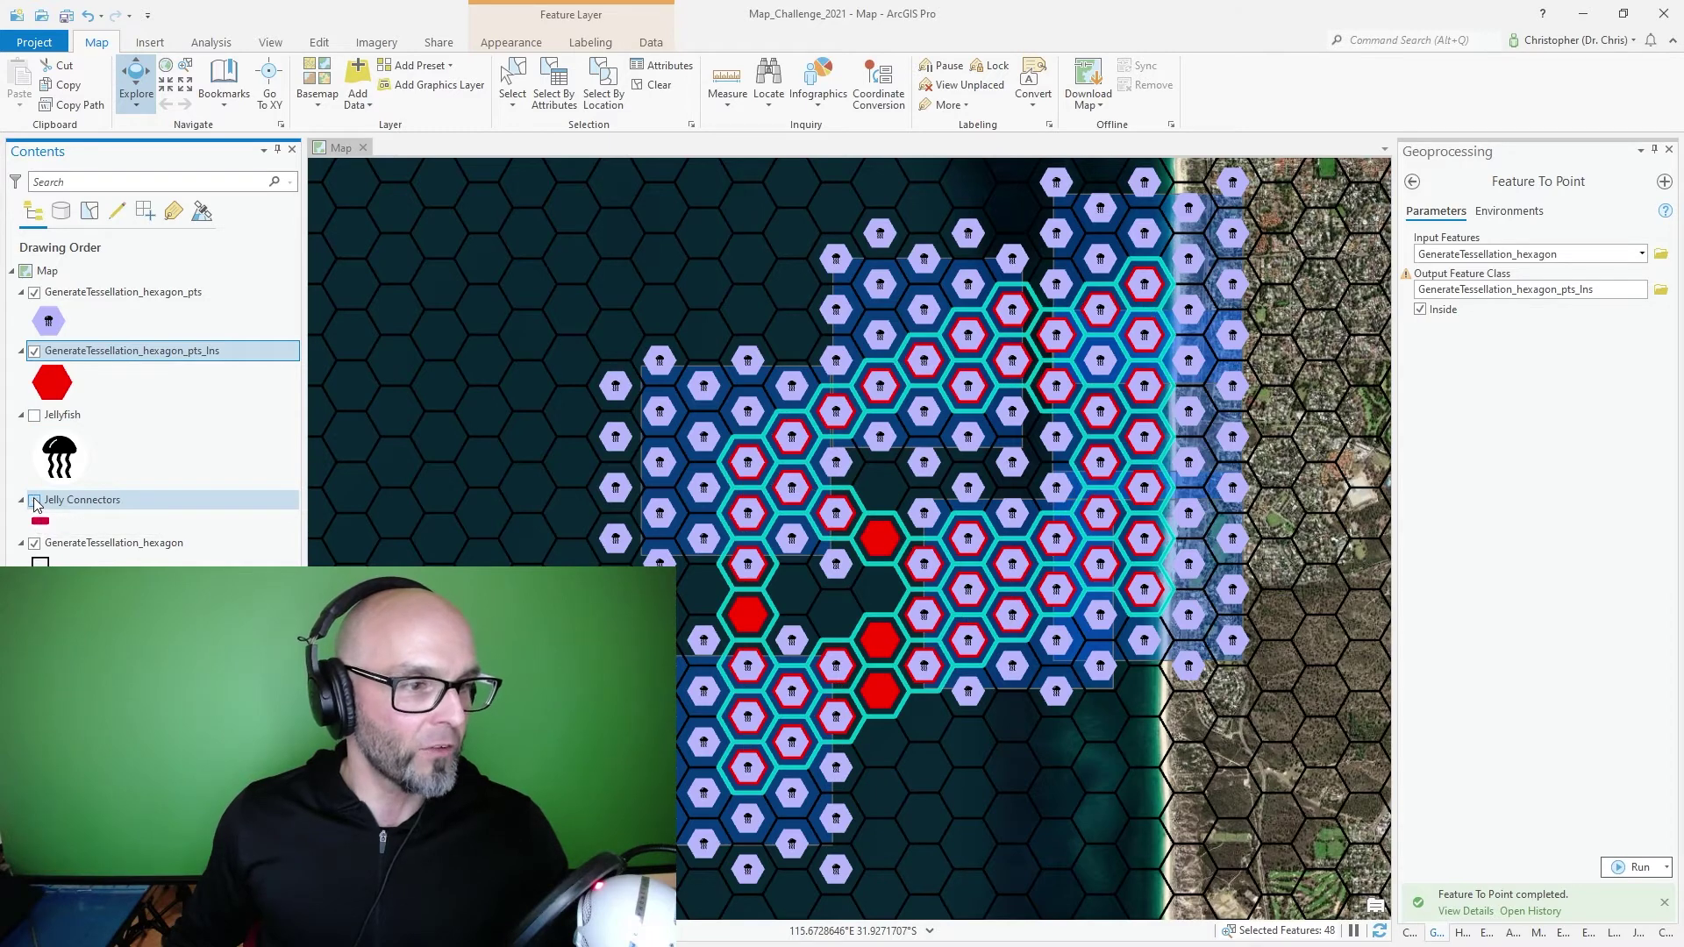
left_click(658, 85)
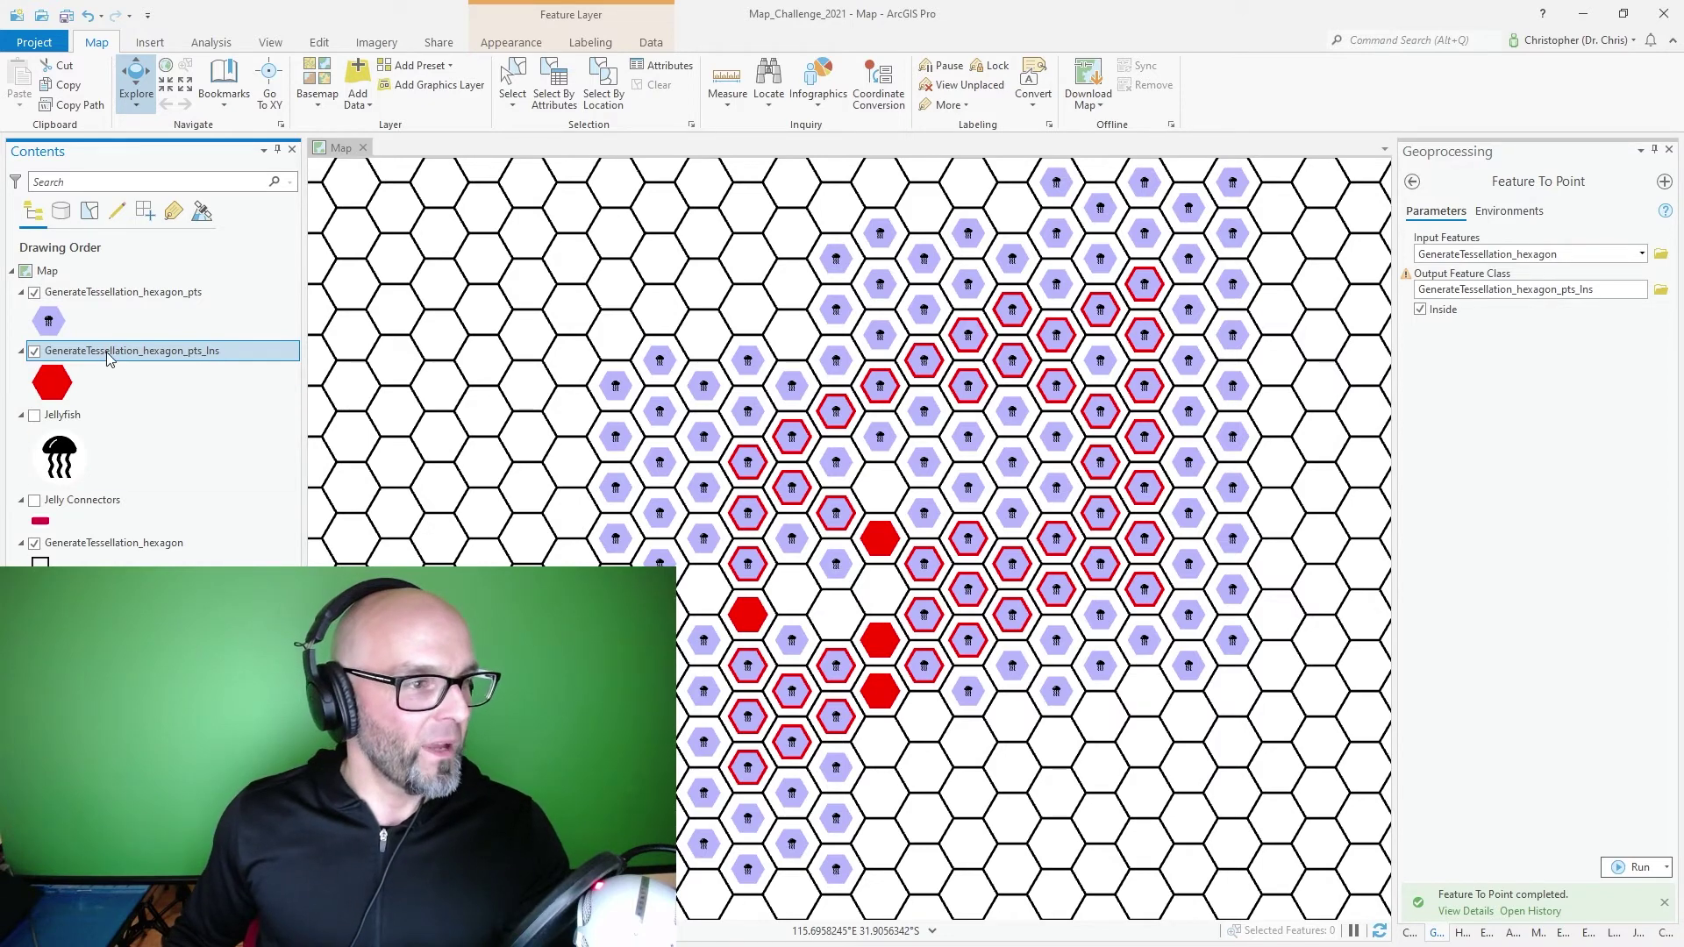
- Open the symbol properties for the red GenerateTessellation_hexagon_pts_lns hexagon markers
left_click(52, 382)
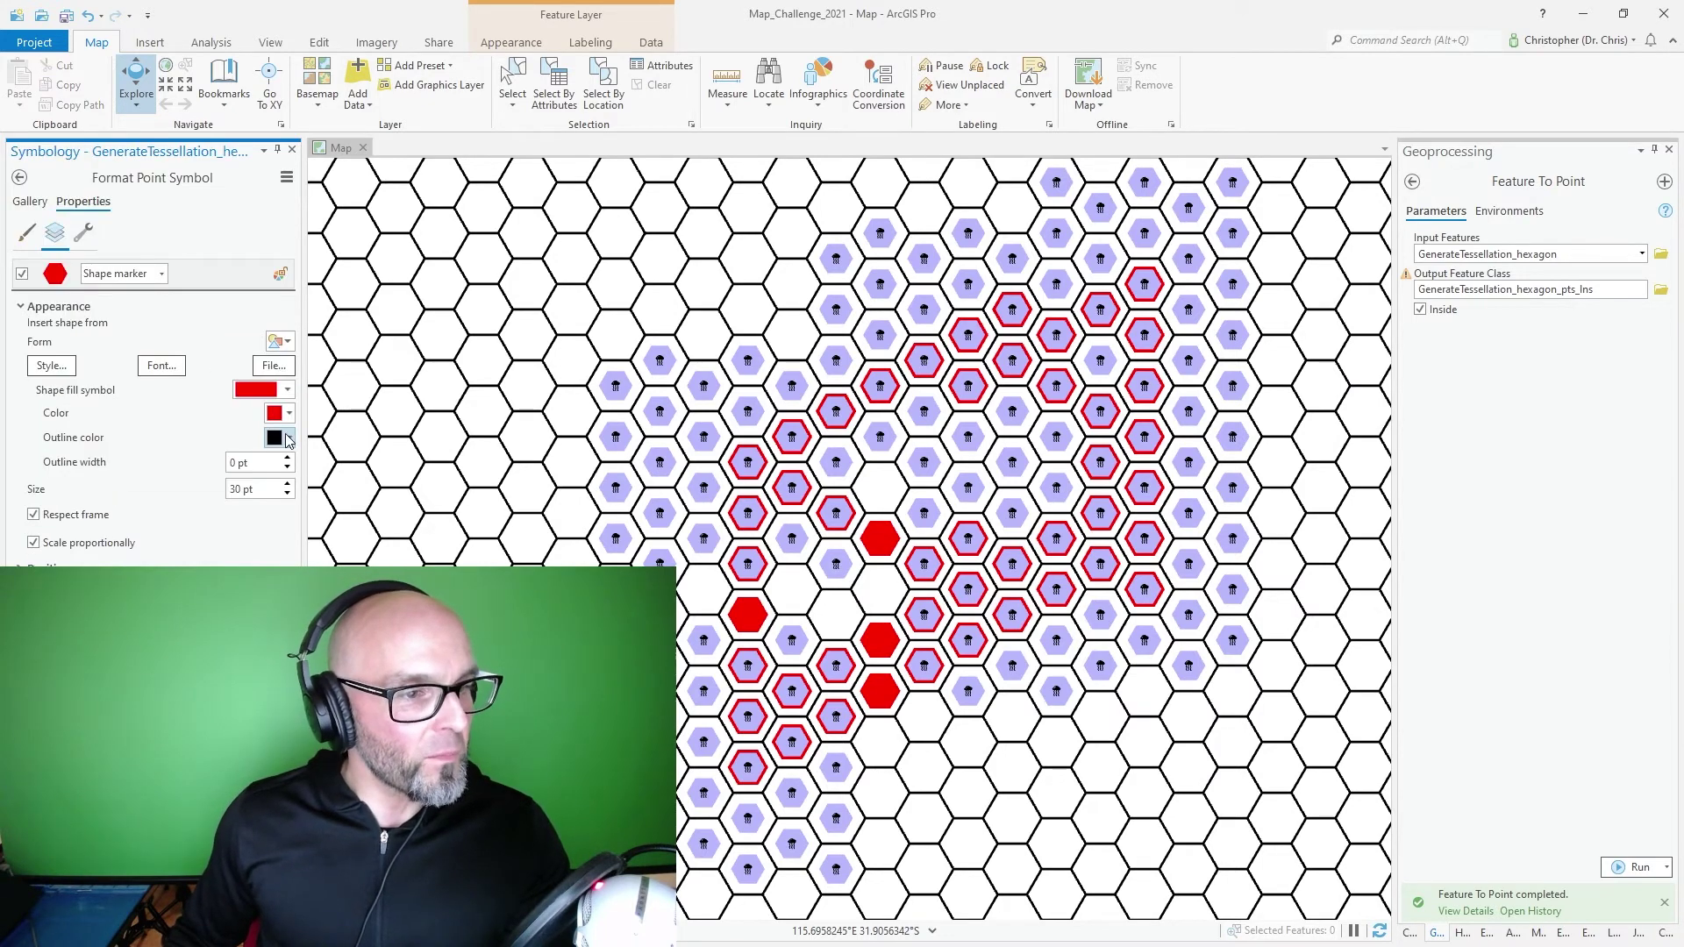